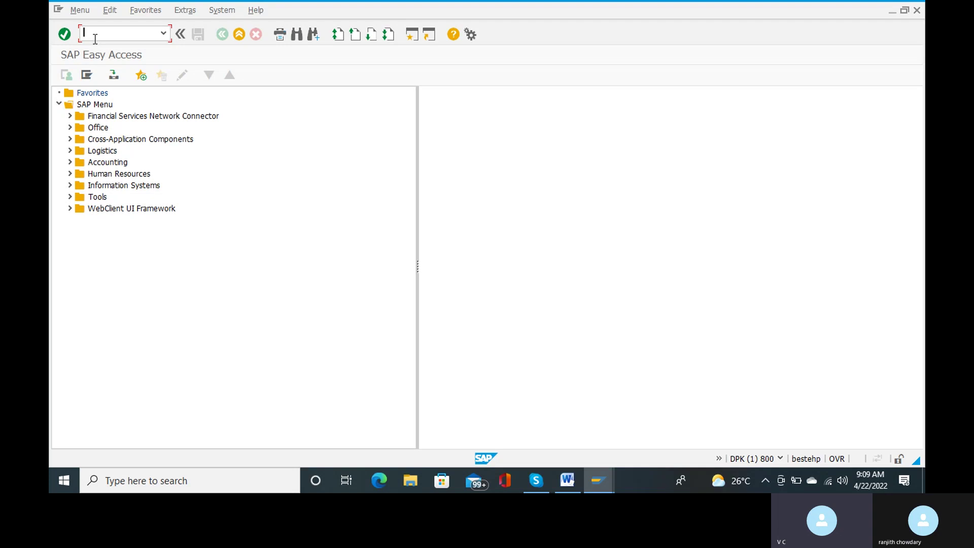
Start transaction spro and display the SAP Reference IMG.
{"action": "type", "text": "spro"}
{"action": "key", "text": "BackSpace"}
{"action": "key", "text": "BackSpace"}
{"action": "key", "text": "BackSpace"}
{"action": "key", "text": "BackSpace"}
{"action": "type", "text": "spro"}
{"action": "key", "text": "Return"}
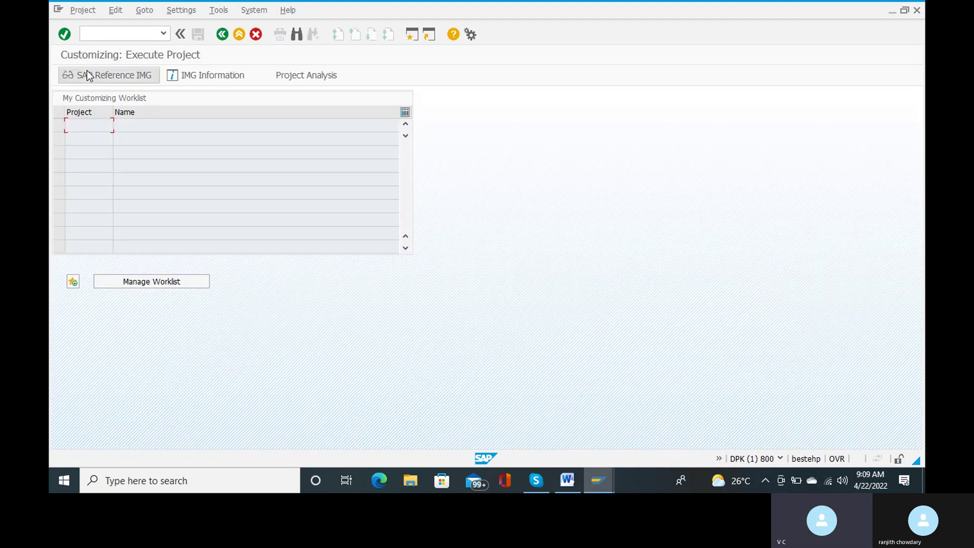
{"action": "left_click", "coordinate": [87, 73]}
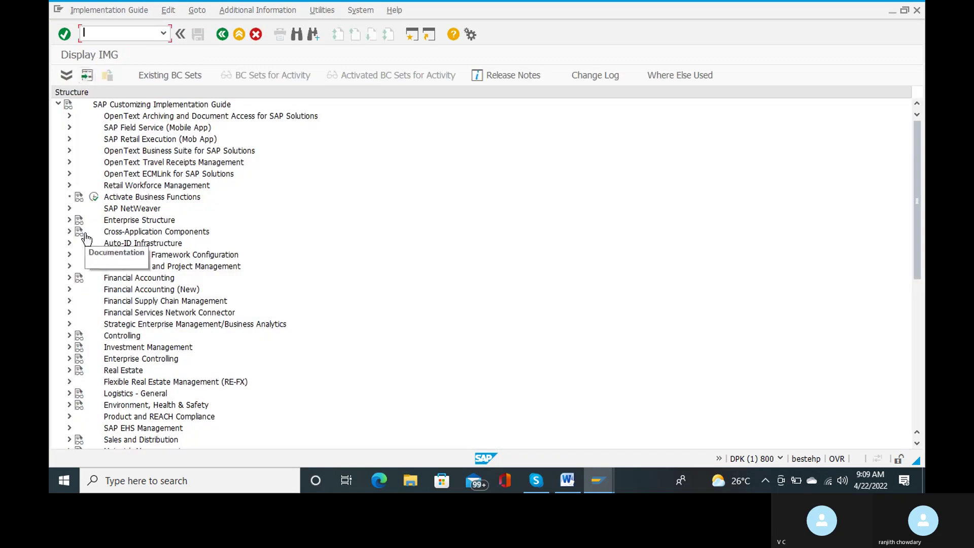
Expand Financial Accounting (New) and its Asset Accounting node in the implementation guide.
{"action": "left_click", "coordinate": [69, 289]}
{"action": "scroll", "coordinate": [218, 350], "scroll_direction": "down", "scroll_amount": 2}
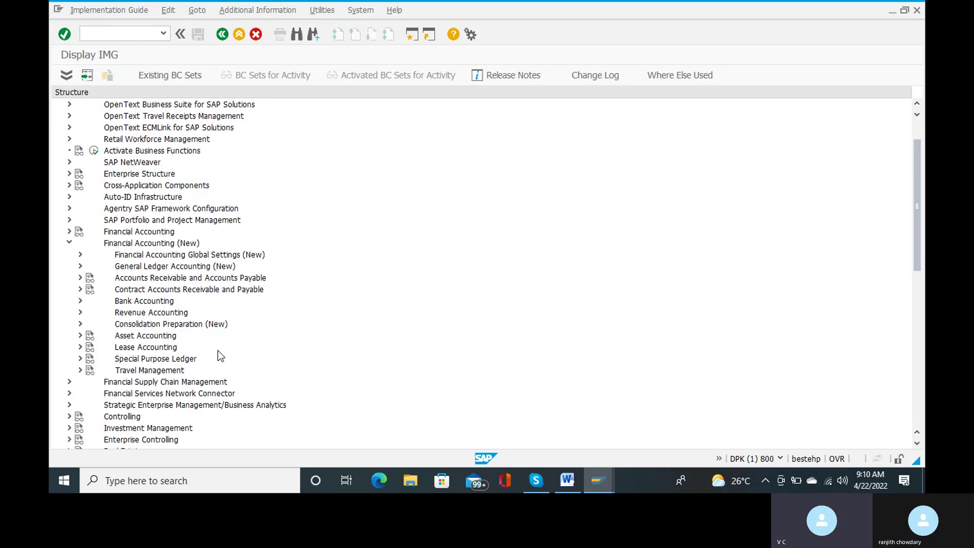
{"action": "left_click", "coordinate": [79, 336]}
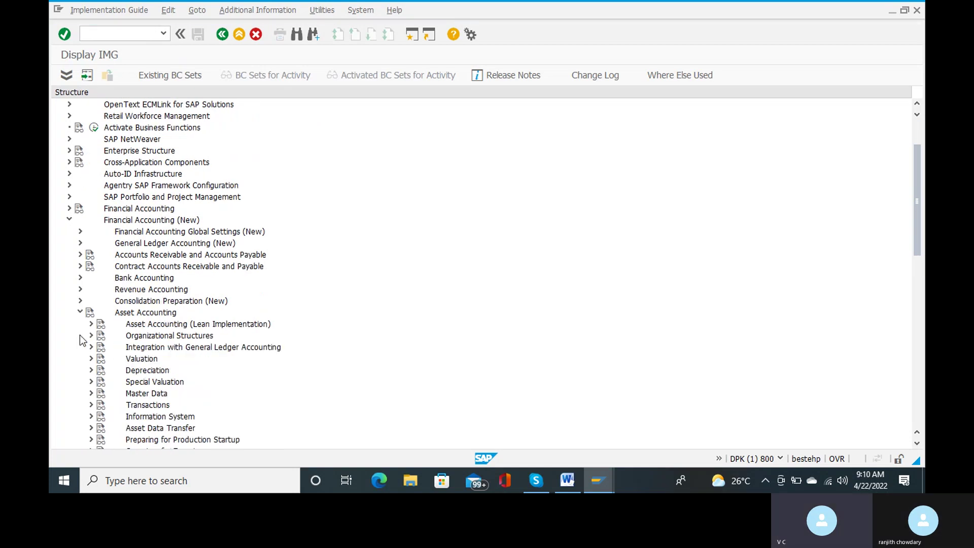
{"action": "scroll", "coordinate": [197, 381], "scroll_direction": "down", "scroll_amount": 1}
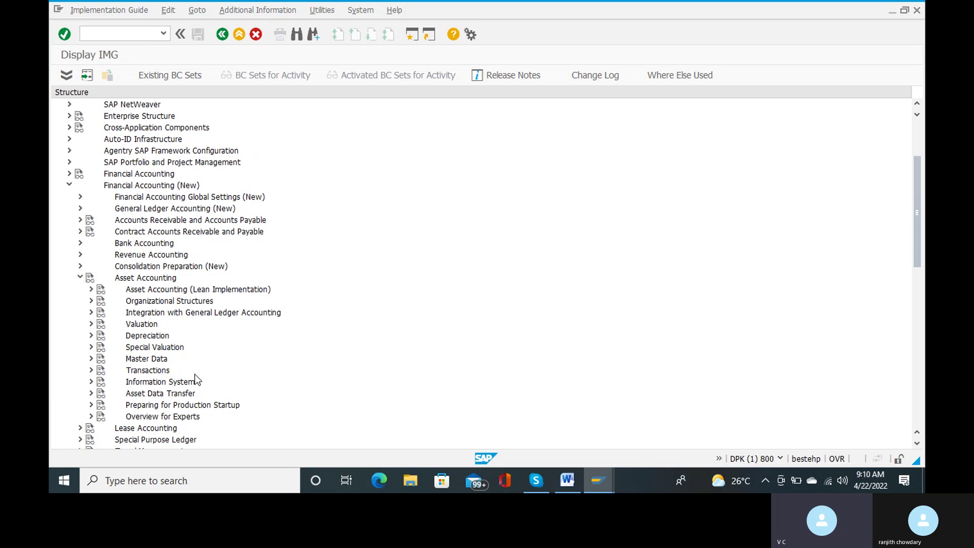
{"action": "scroll", "coordinate": [197, 381], "scroll_direction": "down", "scroll_amount": 2}
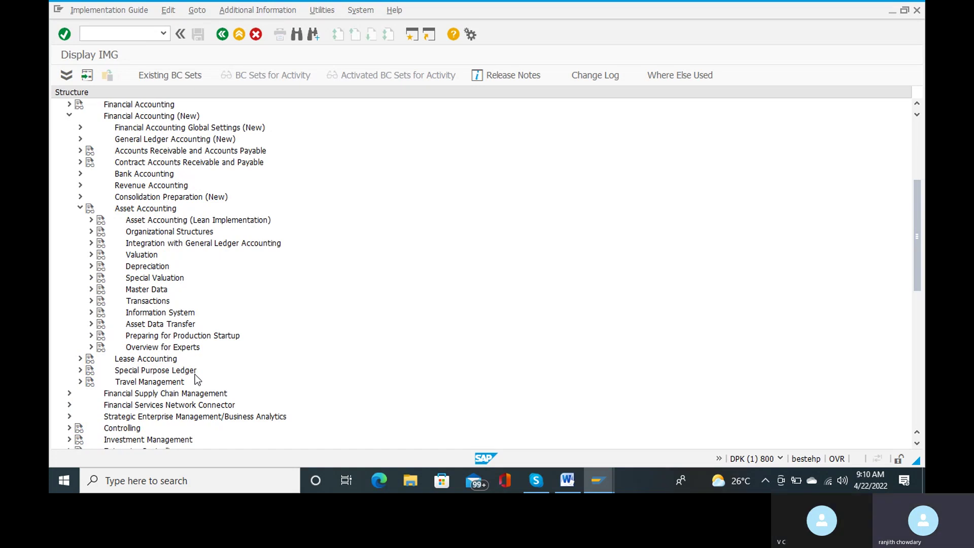
{"action": "scroll", "coordinate": [197, 381], "scroll_direction": "down", "scroll_amount": 1}
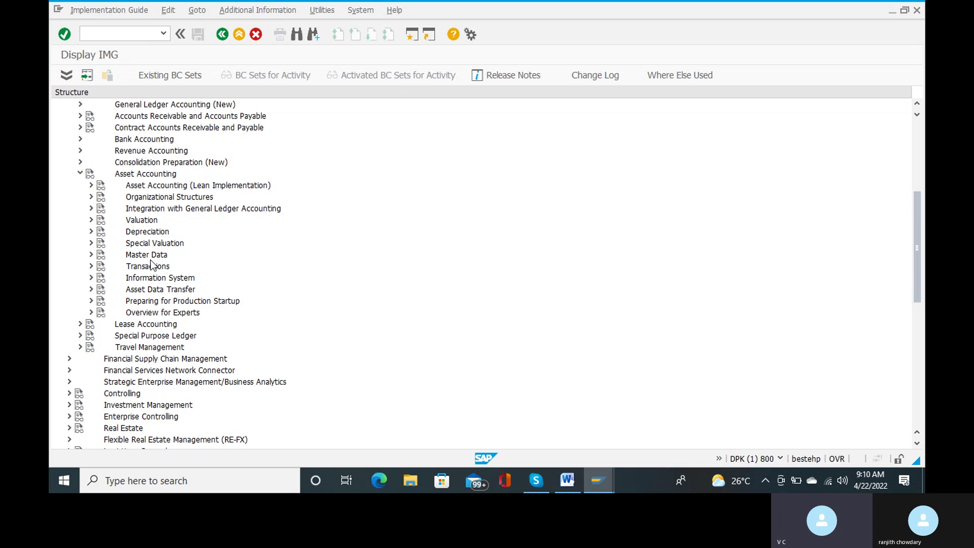
Open the activity Determine Depreciation Areas in the Asset Class under Asset Accounting's Valuation node.
{"action": "left_click", "coordinate": [92, 186]}
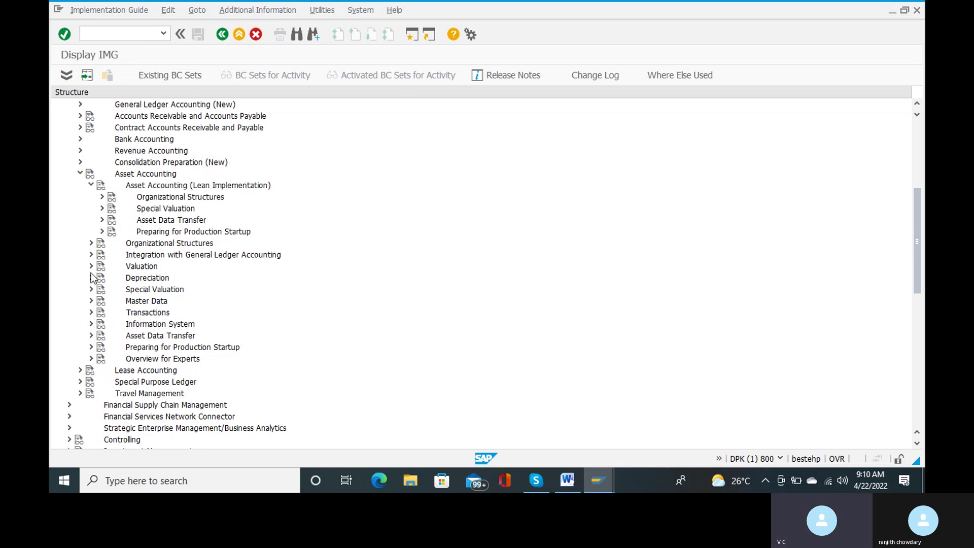
{"action": "left_click", "coordinate": [91, 185]}
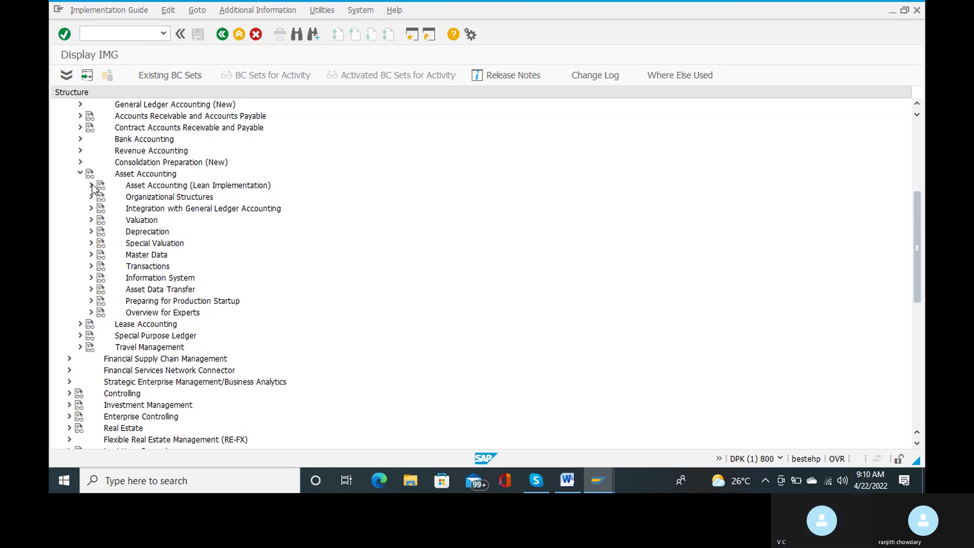
{"action": "left_click", "coordinate": [92, 220]}
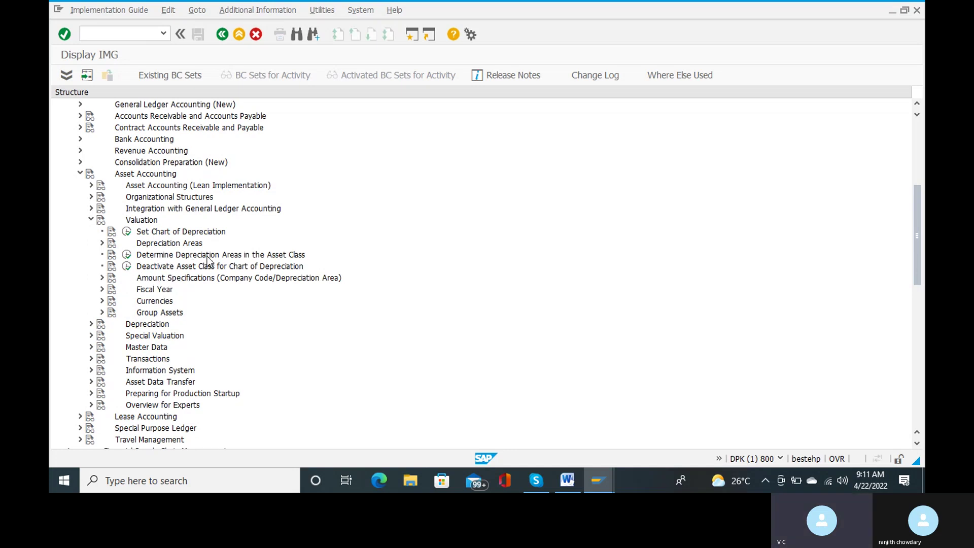
{"action": "left_click", "coordinate": [127, 255]}
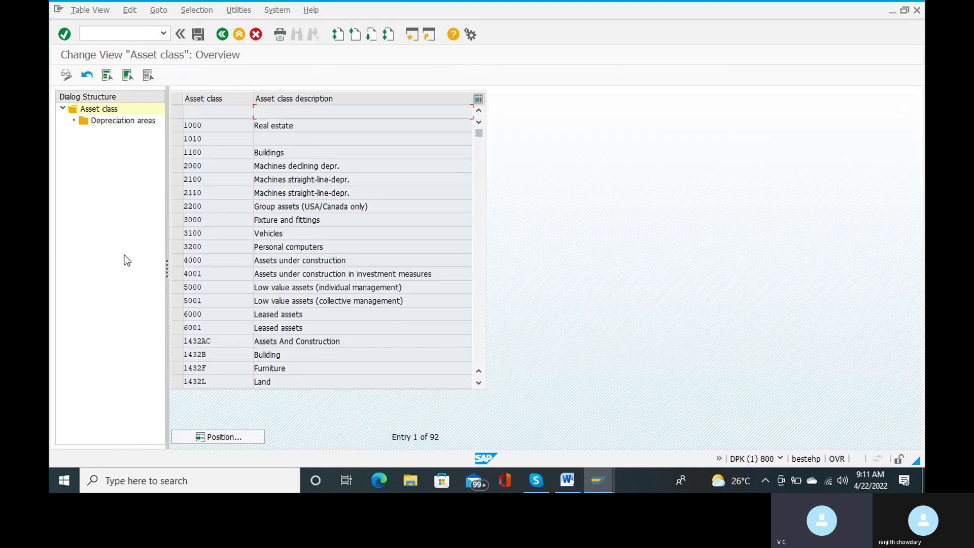
Position the asset class list at the entry ranjp&m.
{"action": "left_click", "coordinate": [223, 441]}
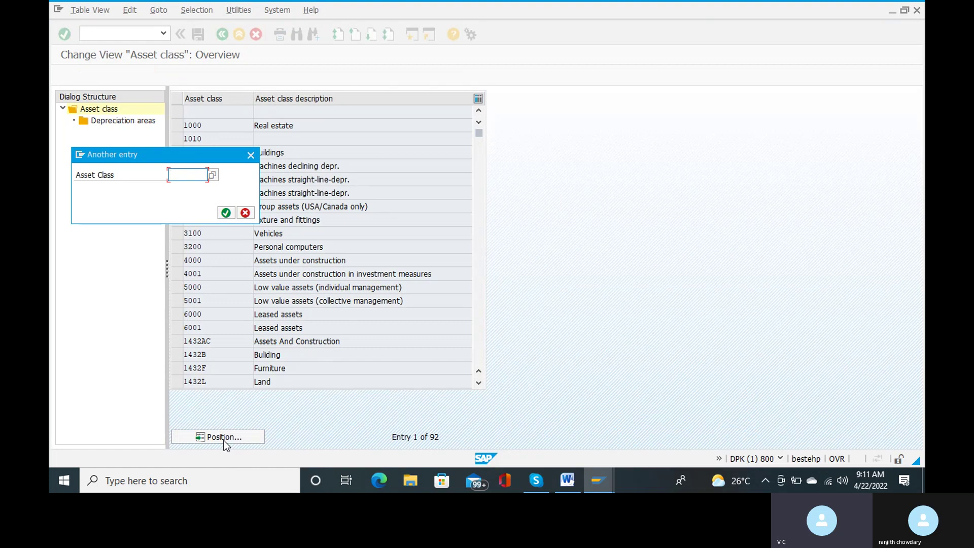
{"action": "type", "text": "r"}
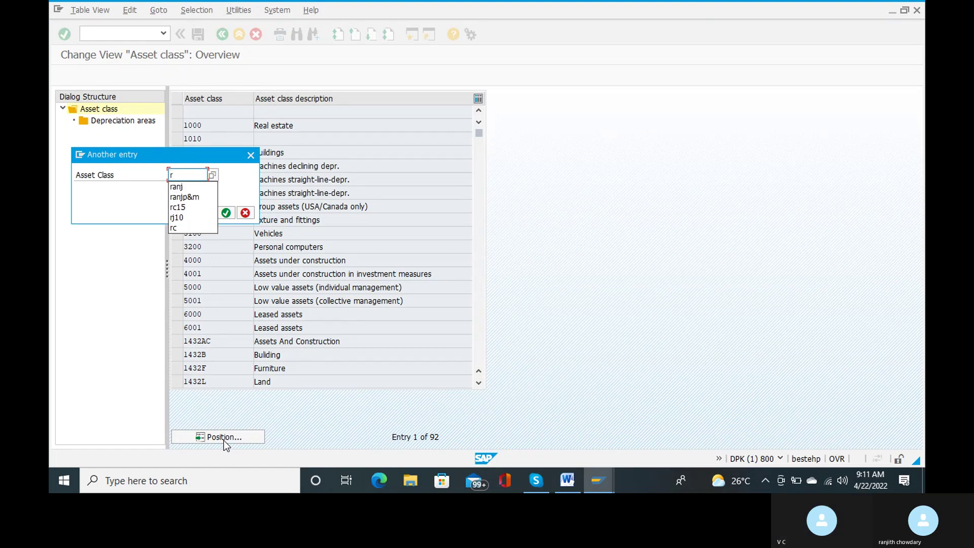
{"action": "key", "text": "Down"}
{"action": "key", "text": "Down"}
{"action": "key", "text": "Return"}
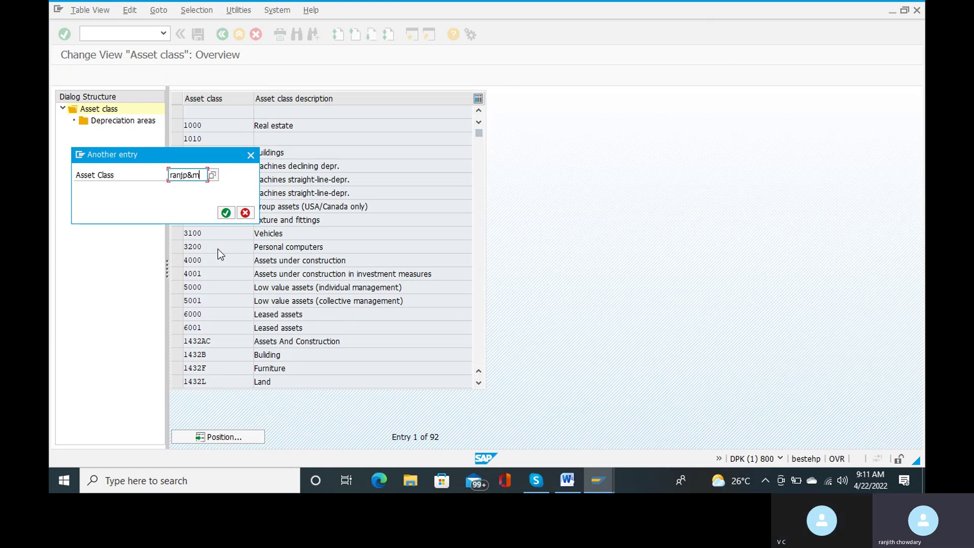
{"action": "key", "text": "BackSpace"}
{"action": "key", "text": "BackSpace"}
{"action": "key", "text": "BackSpace"}
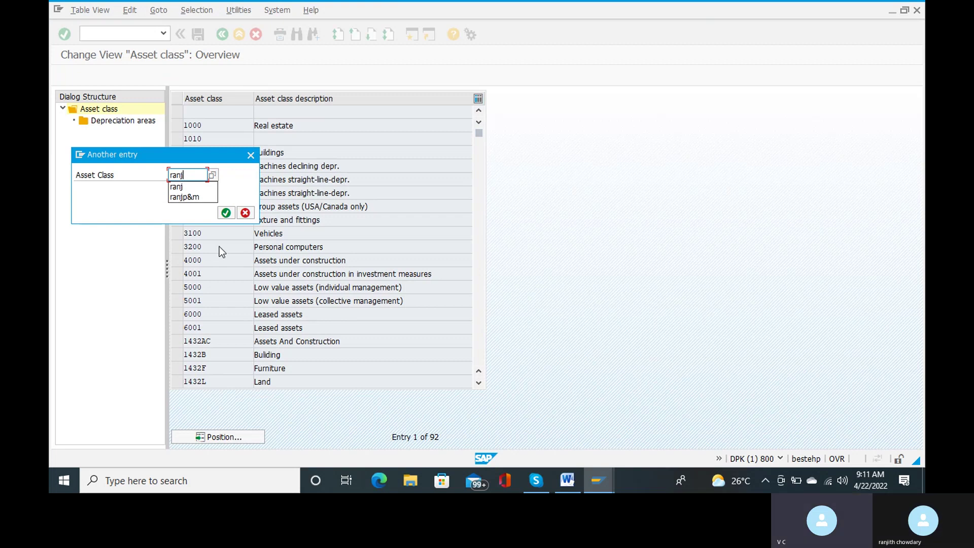
{"action": "left_click", "coordinate": [203, 197]}
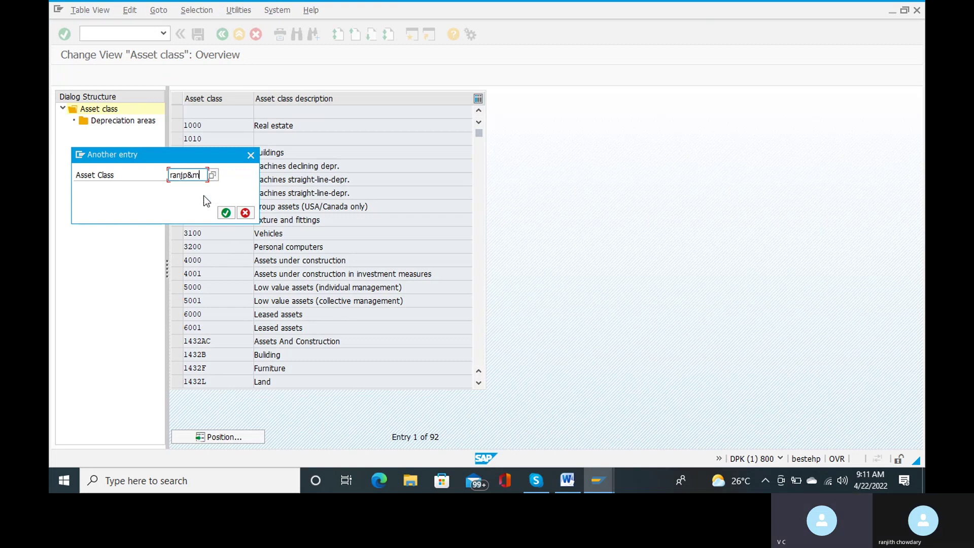
{"action": "left_click", "coordinate": [226, 213]}
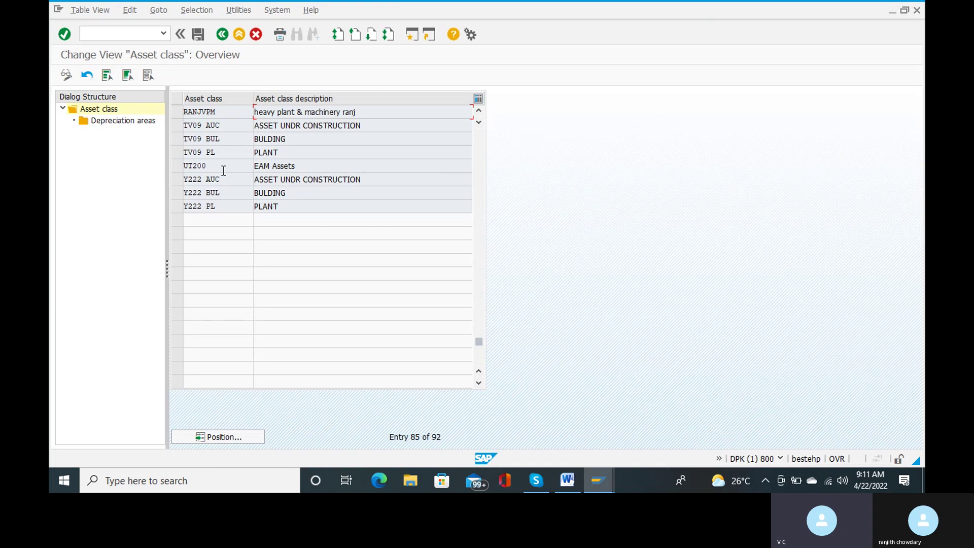
Open the depreciation areas of asset class RANJVPM and remove the deactivation from areas 01 Book deprec. and 15 Tax bal.sht.
{"action": "left_click", "coordinate": [177, 111]}
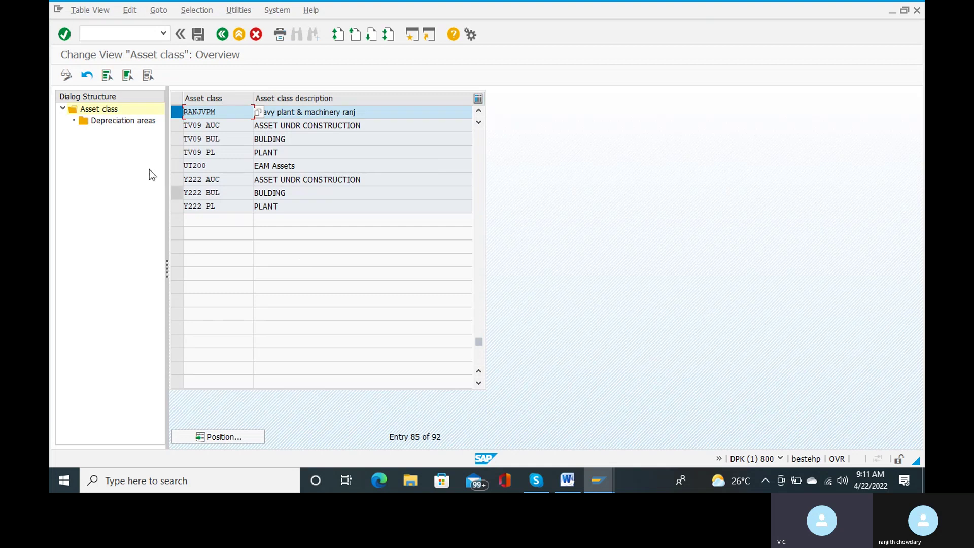
{"action": "double_click", "coordinate": [126, 120]}
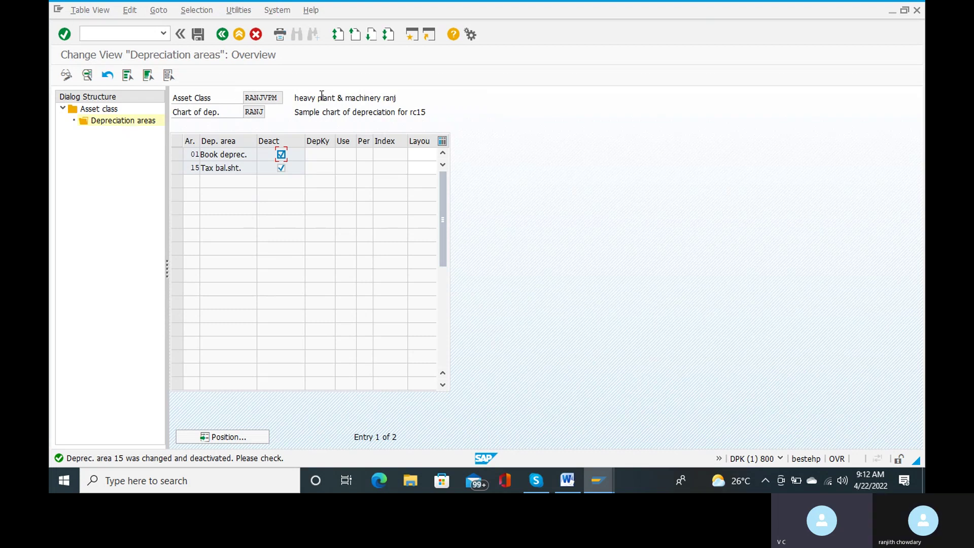
{"action": "left_click", "coordinate": [281, 154]}
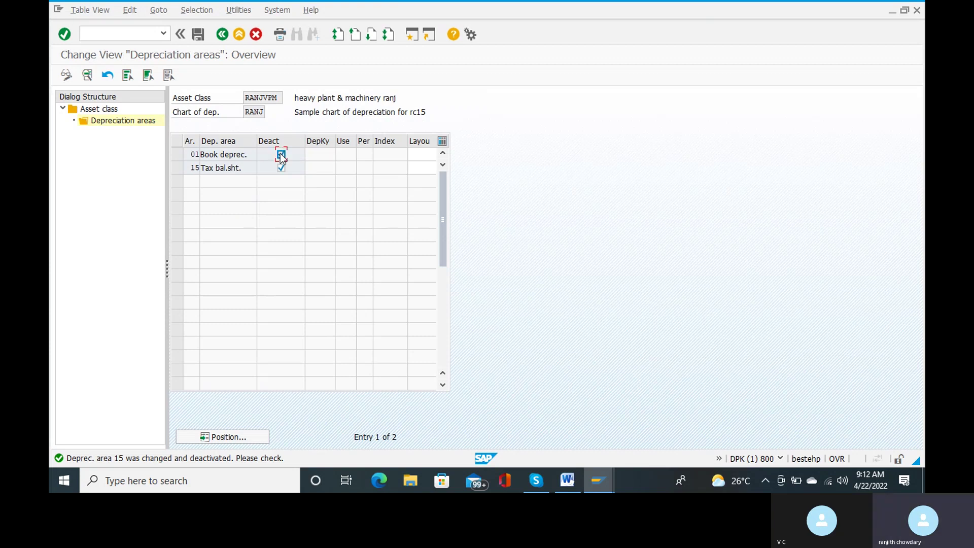
{"action": "left_click", "coordinate": [281, 167]}
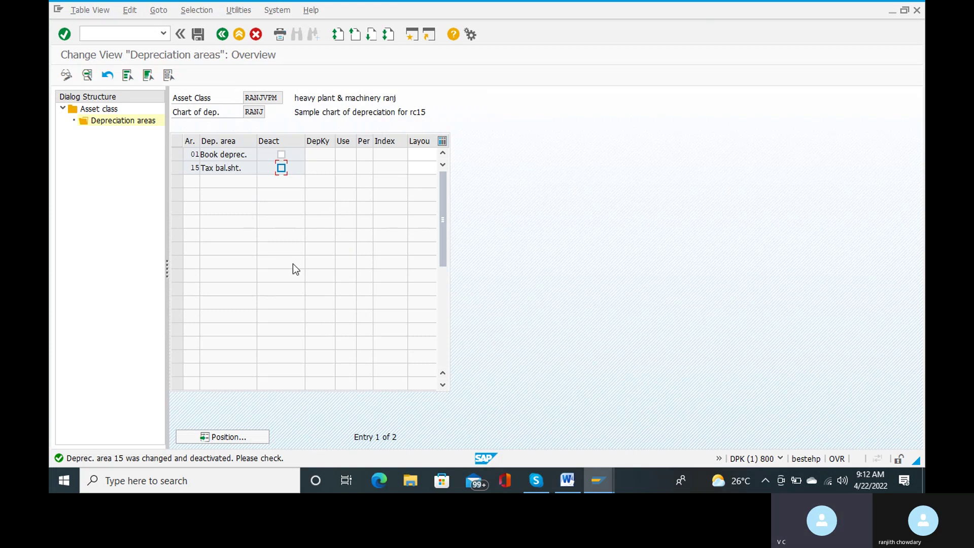
Set the screen layout rule to 2000 for both the Book deprec. and Tax bal.sht. areas.
{"action": "left_click", "coordinate": [421, 155]}
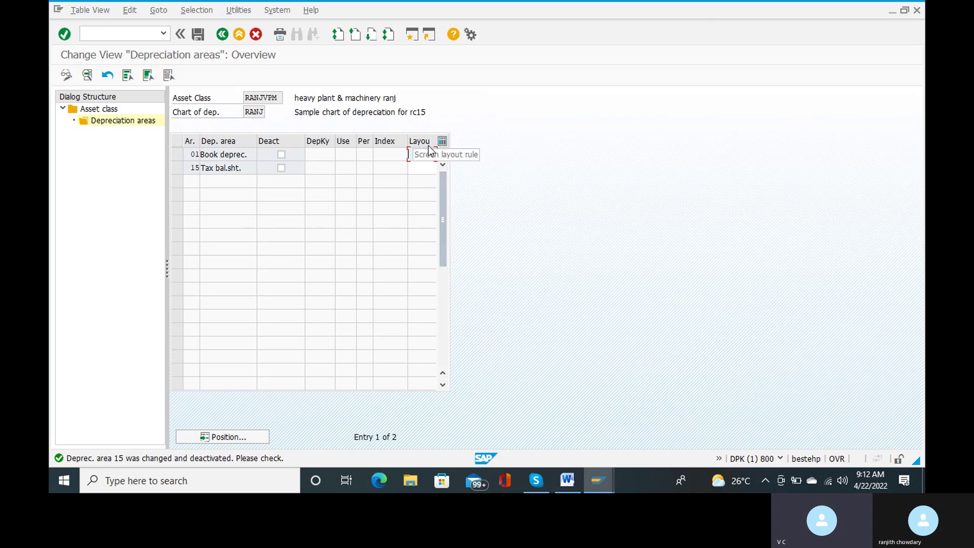
{"action": "type", "text": "2000"}
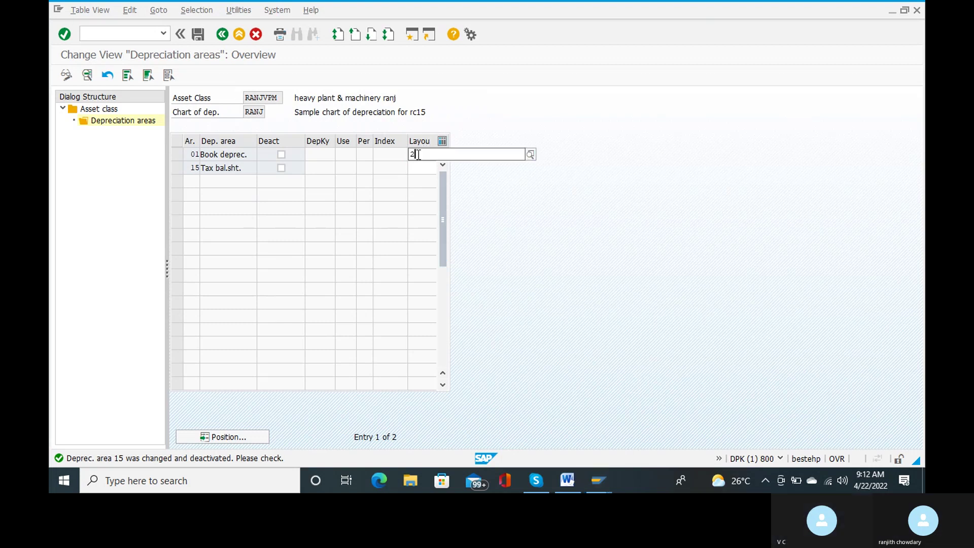
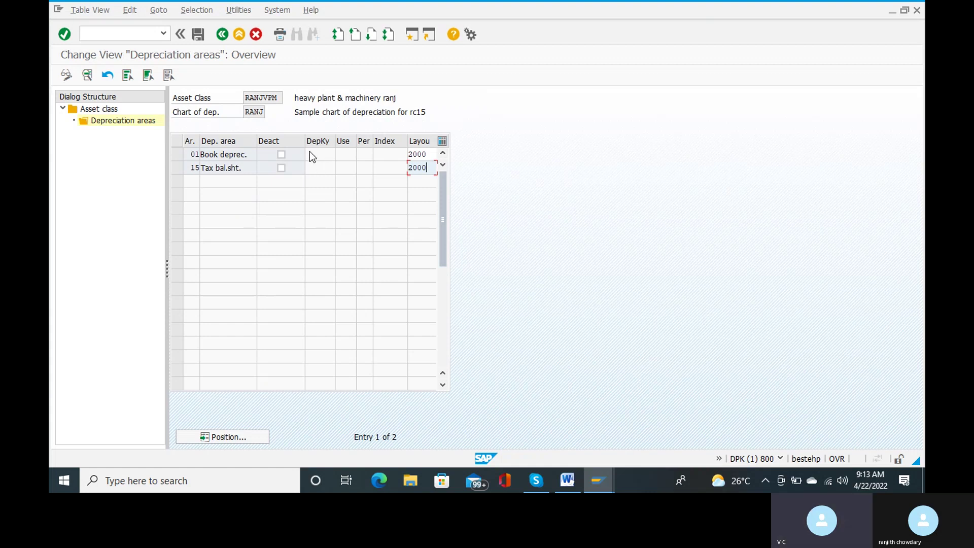
{"action": "key", "text": "Tab"}
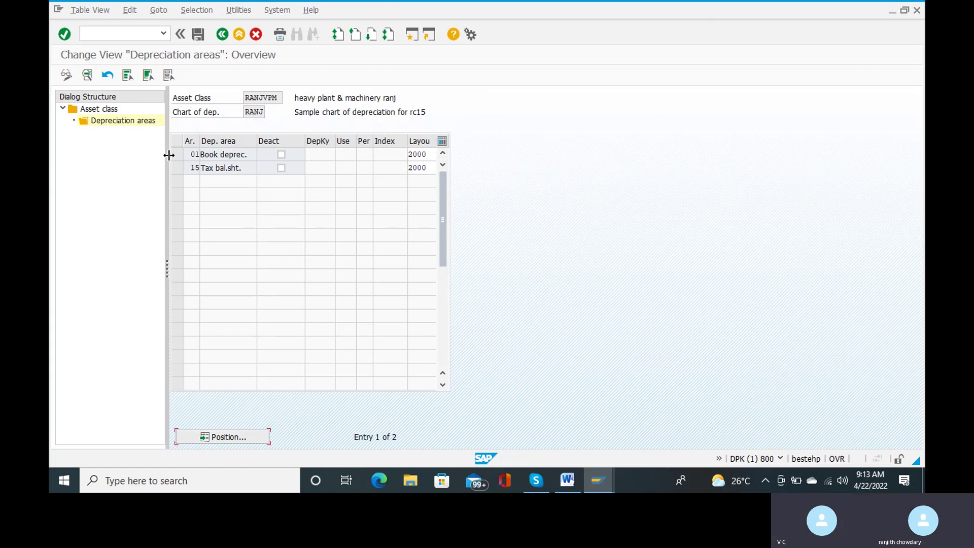
{"action": "key", "text": "Tab"}
{"action": "key", "text": "Tab"}
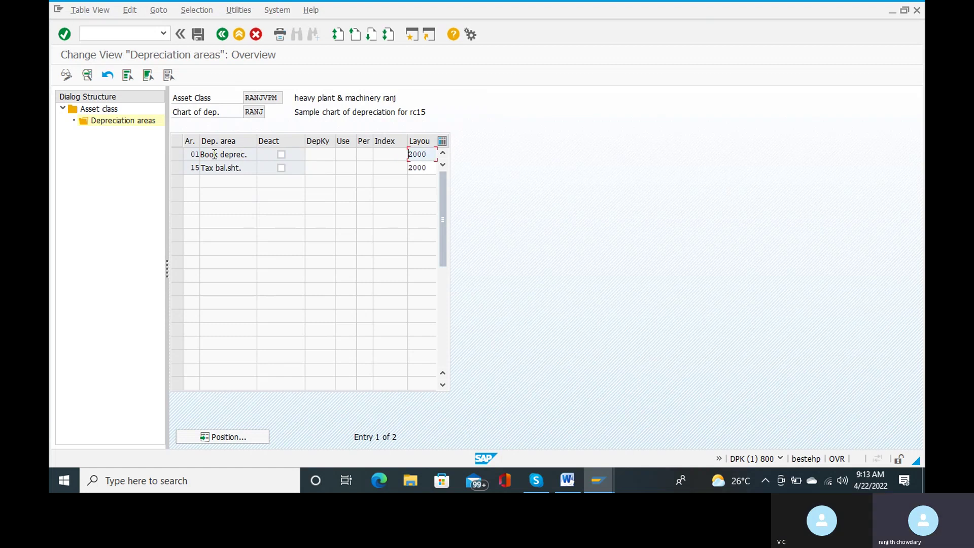
Look up depreciation key RJ01 (4% lm dep on p&m) and assign it to area 01 Book deprec.
{"action": "double_click", "coordinate": [323, 154]}
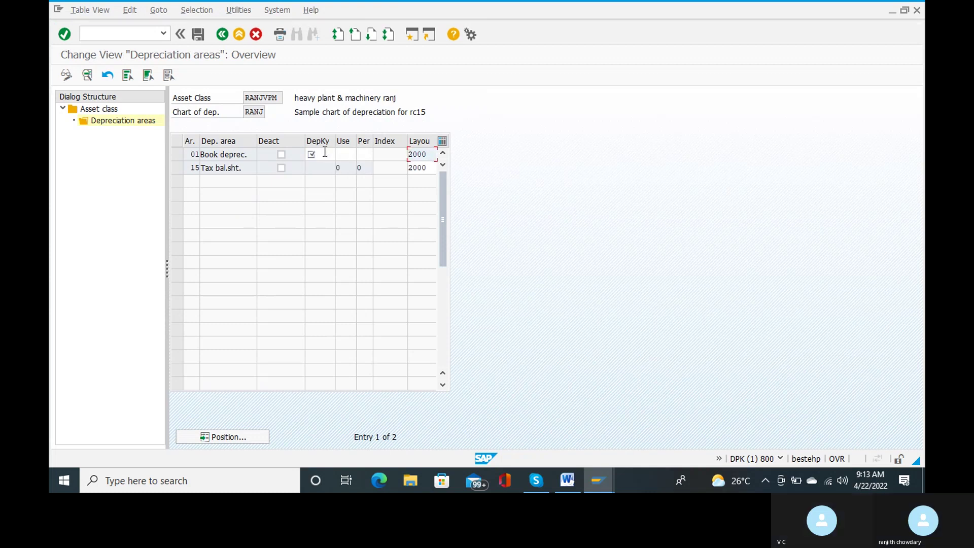
{"action": "left_click", "coordinate": [325, 153]}
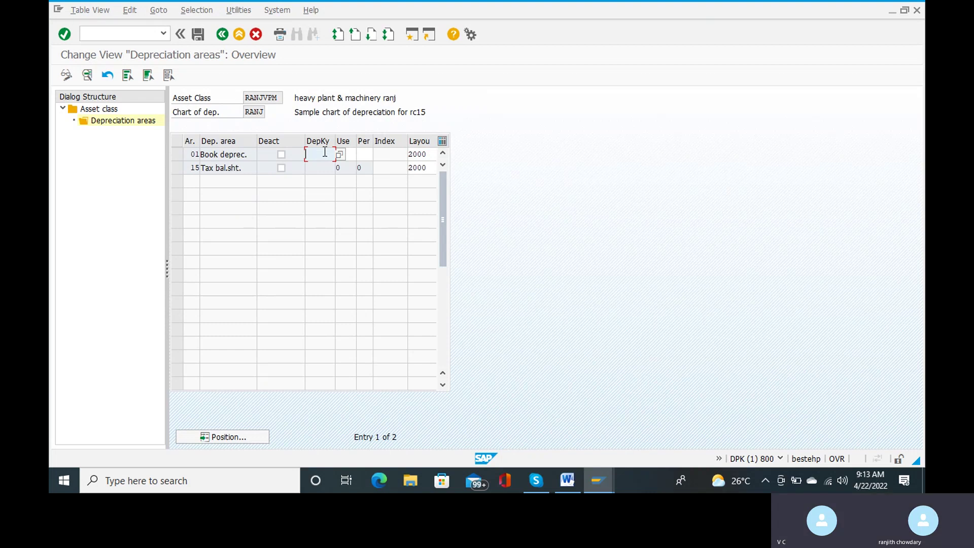
{"action": "left_click", "coordinate": [339, 155]}
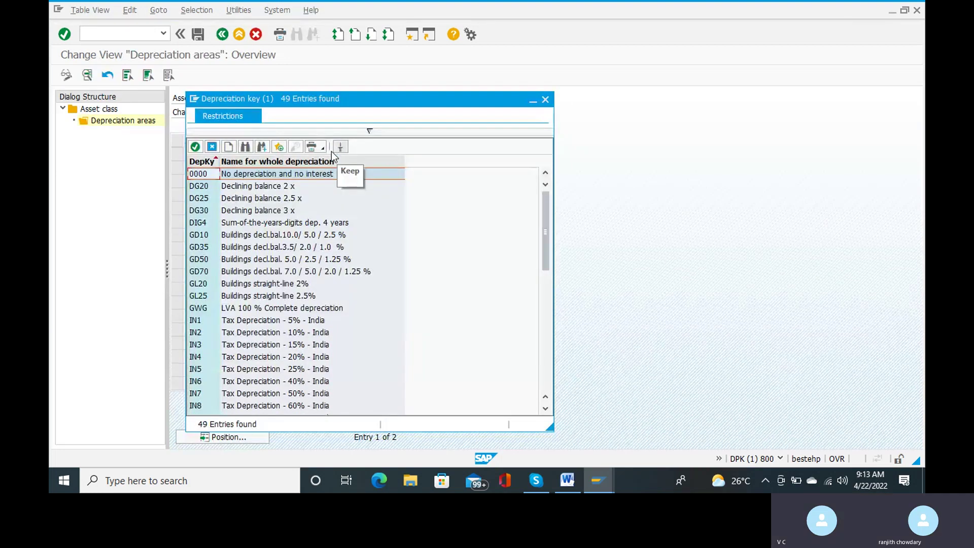
{"action": "left_click", "coordinate": [245, 146]}
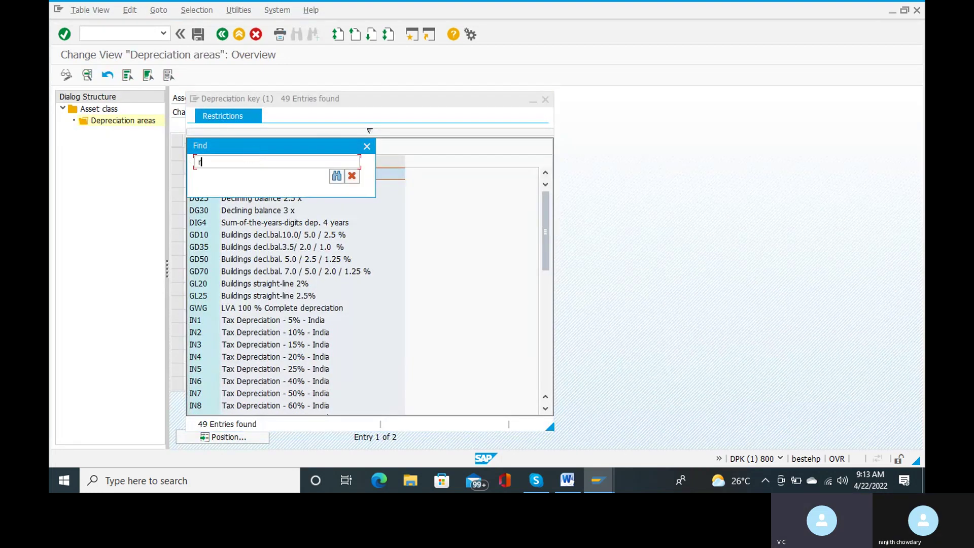
{"action": "type", "text": "no"}
{"action": "key", "text": "Return"}
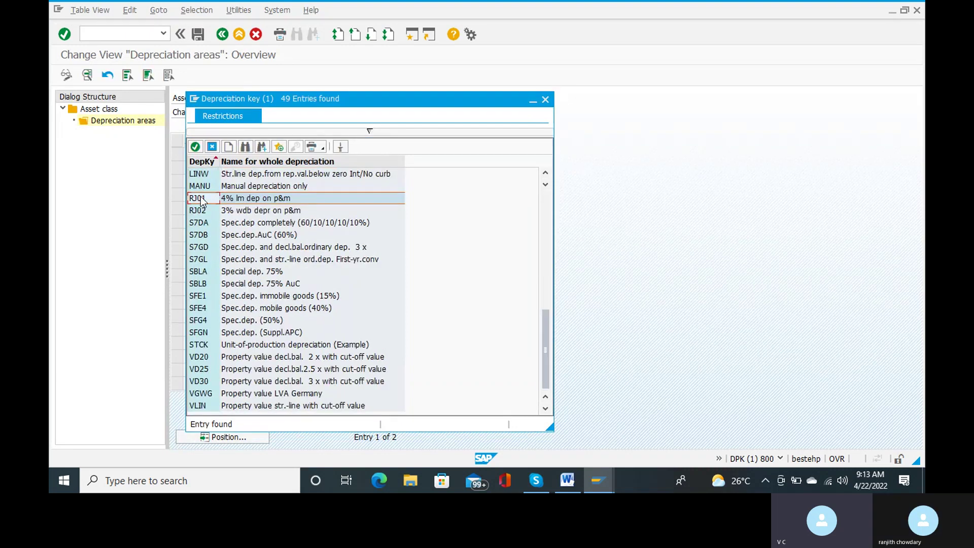
{"action": "double_click", "coordinate": [200, 198]}
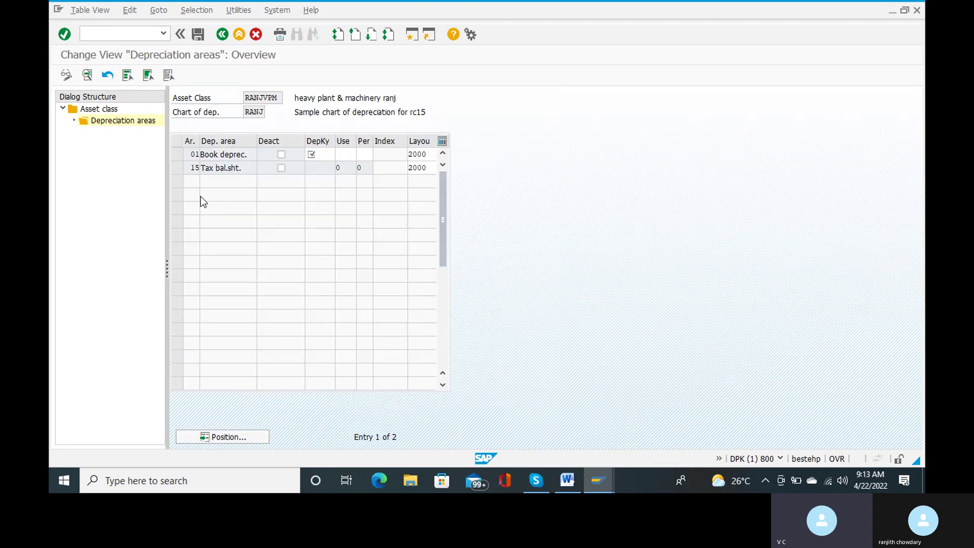
Assign depreciation key RJ01 to area 15 Tax bal.sht. and save the changes under the proposed customizing request.
{"action": "left_click", "coordinate": [315, 168]}
{"action": "type", "text": "RJ01"}
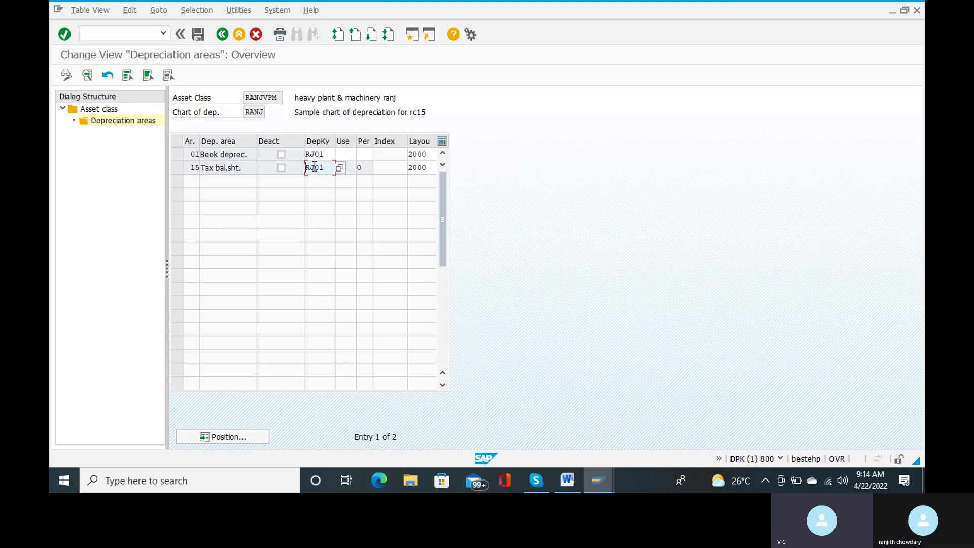
{"action": "key", "text": "ctrl+s"}
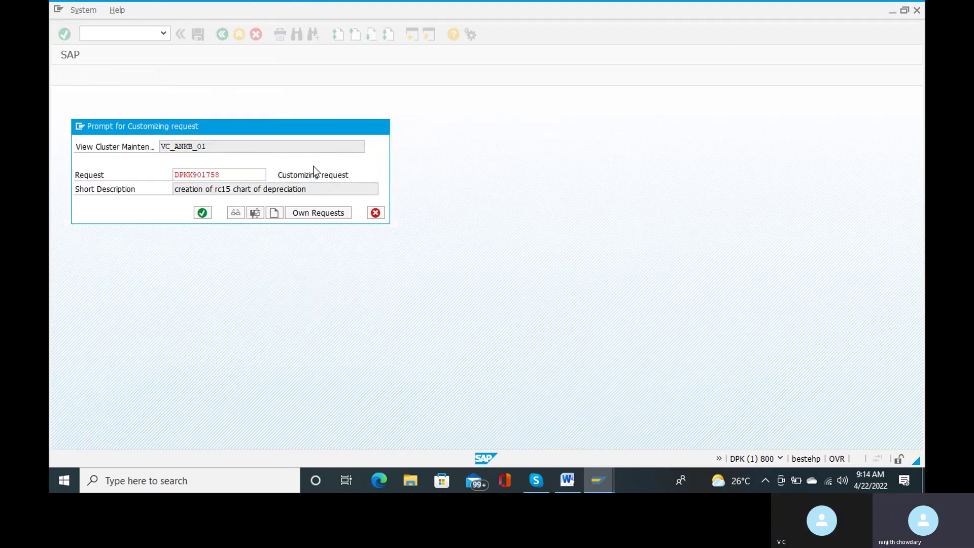
{"action": "key", "text": "Return"}
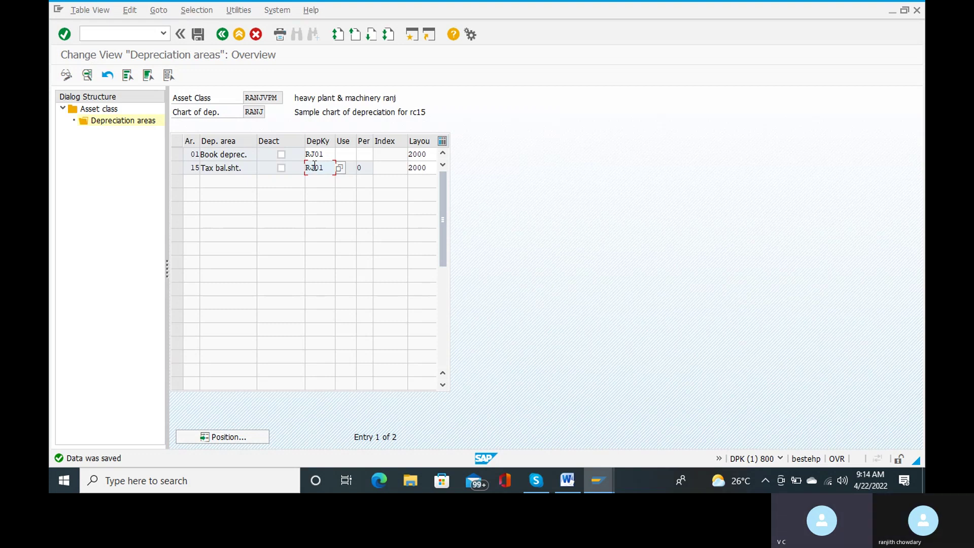
Leave the depreciation areas view, open asset creation with transaction AS01 and search the asset class for "ranj".
{"action": "left_click", "coordinate": [121, 34]}
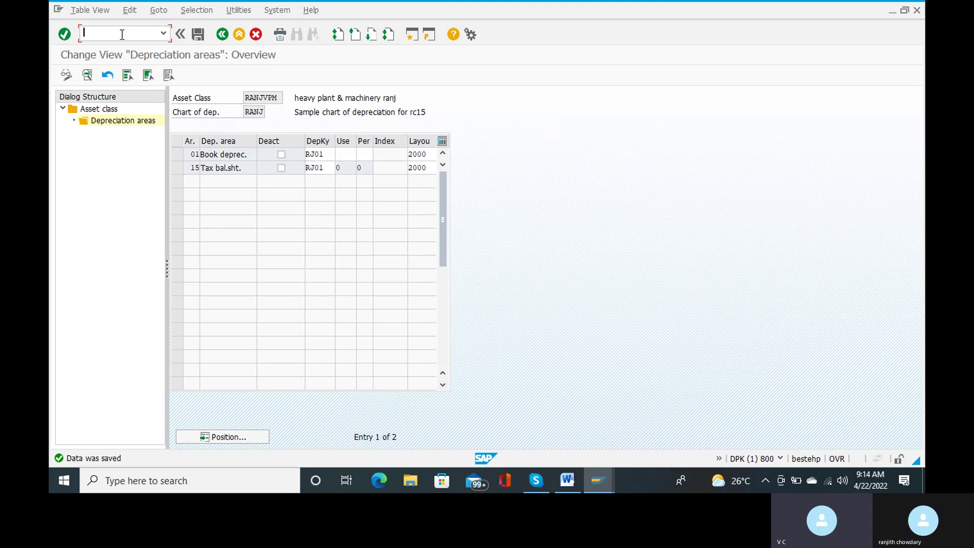
{"action": "type", "text": "/n"}
{"action": "key", "text": "Return"}
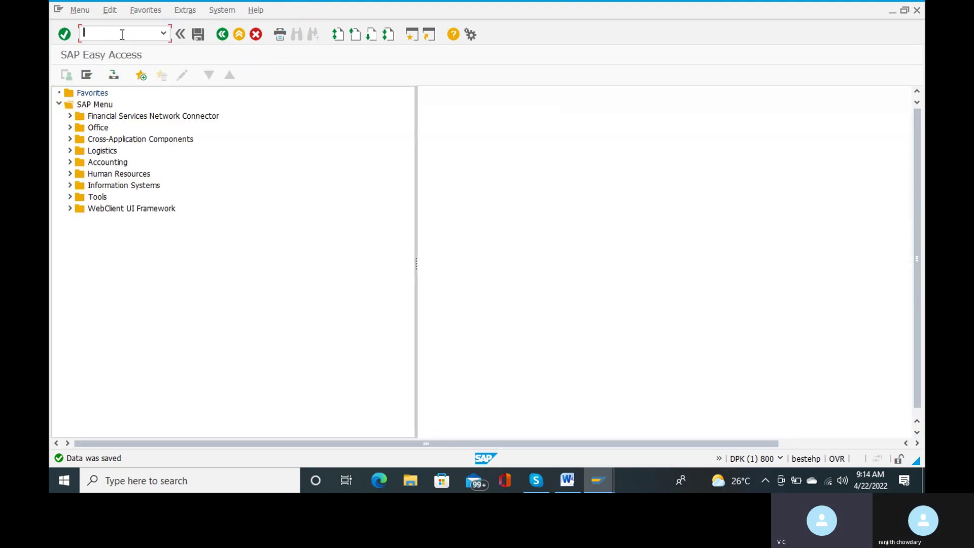
{"action": "type", "text": "as01"}
{"action": "key", "text": "Return"}
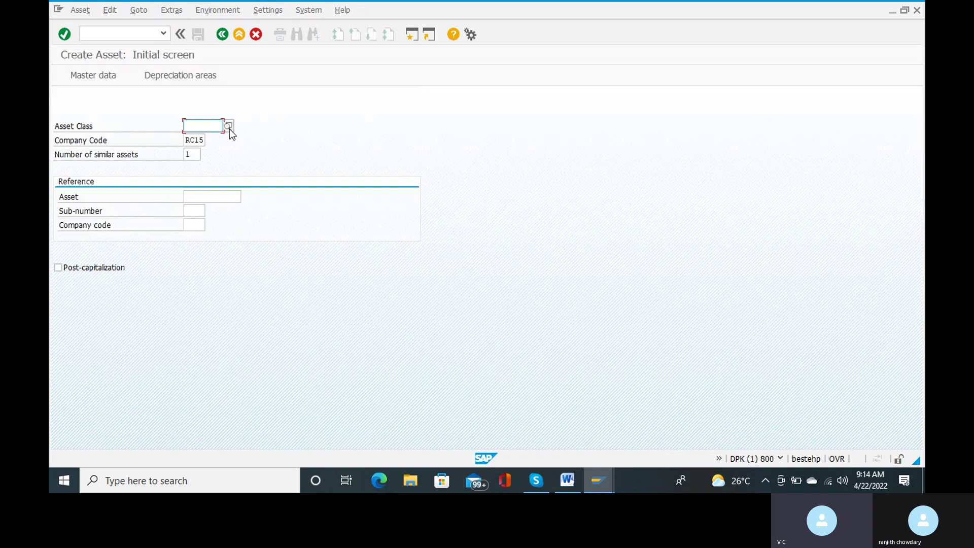
{"action": "type", "text": "ranj"}
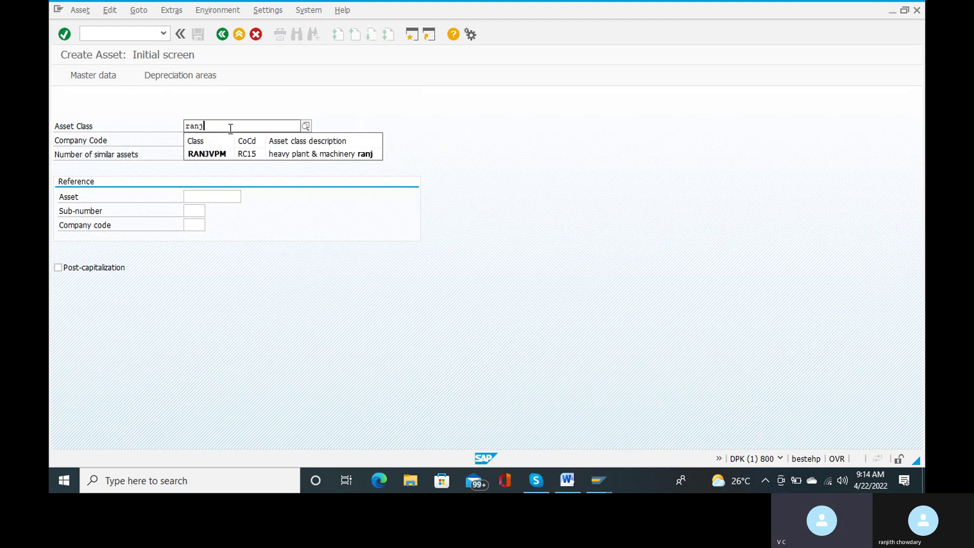
{"action": "key", "text": "Down"}
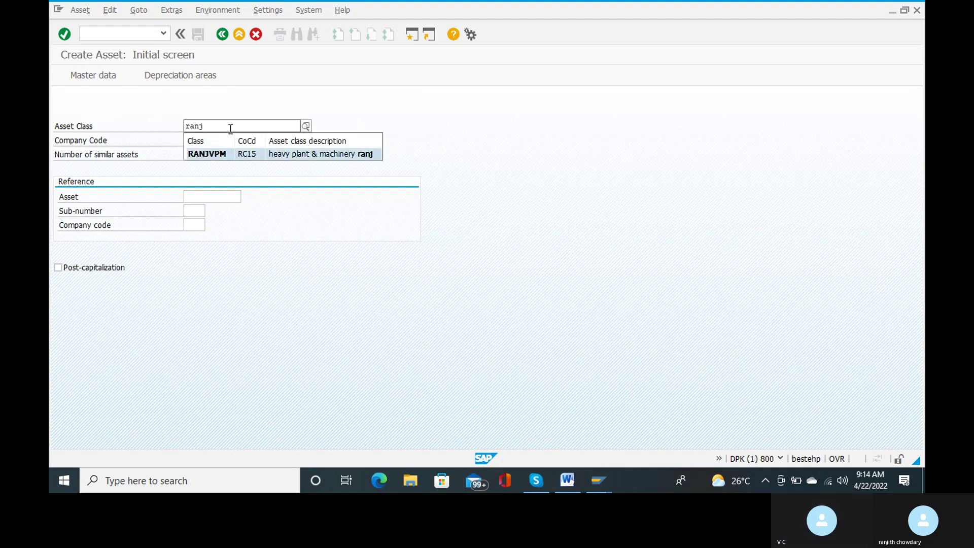
{"action": "type", "text": "h"}
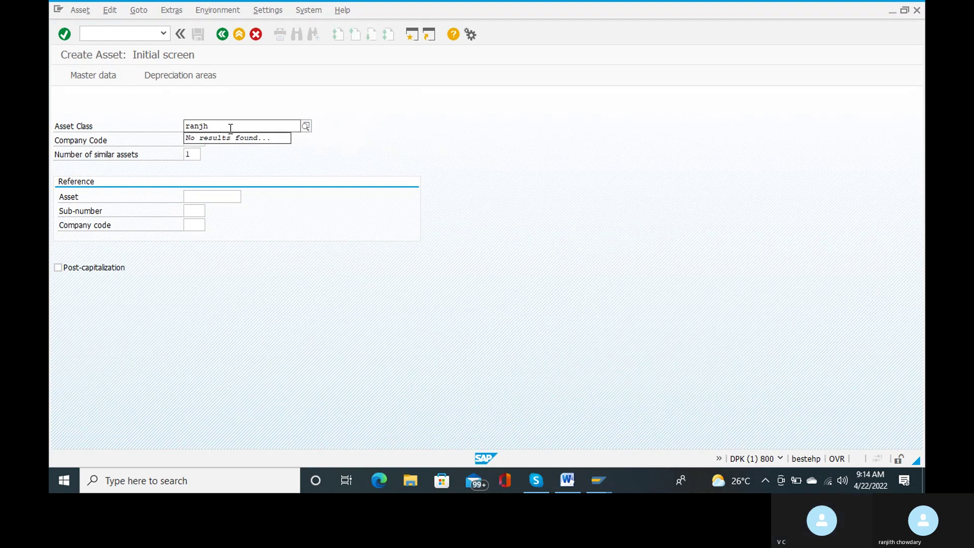
{"action": "type", "text": "vpm"}
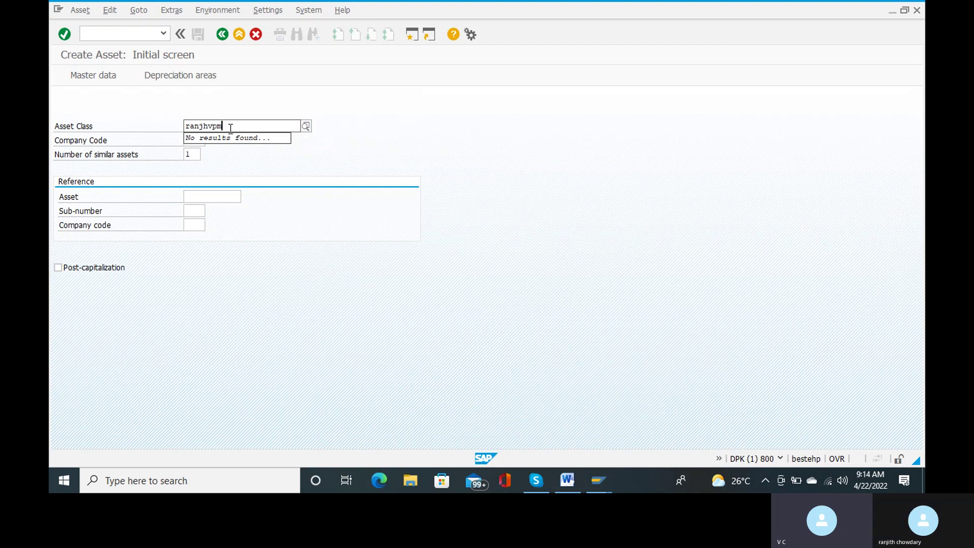
{"action": "key", "text": "BackSpace"}
{"action": "key", "text": "BackSpace"}
{"action": "key", "text": "BackSpace"}
{"action": "key", "text": "BackSpace"}
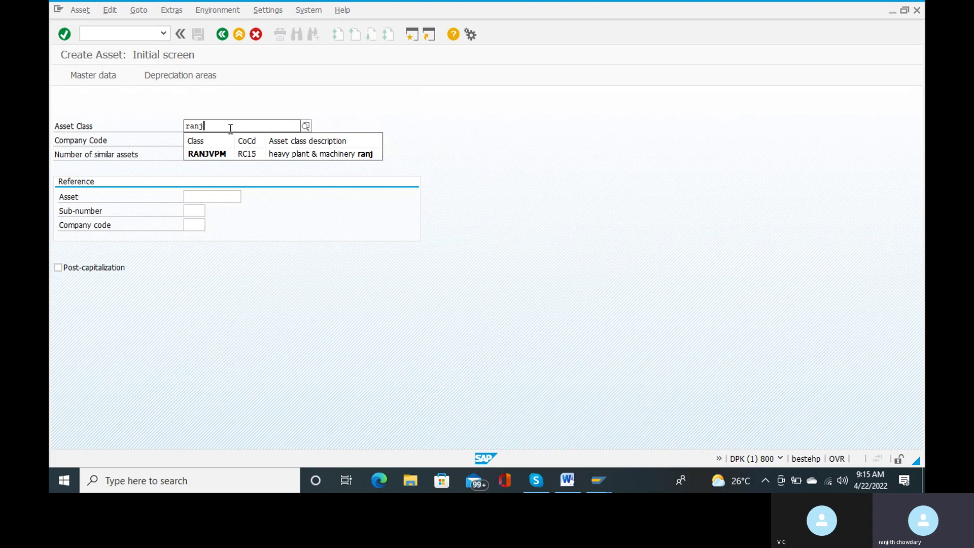
Choose asset class RANJVPM for company code RC15 and continue to the new asset's master data.
{"action": "key", "text": "Down"}
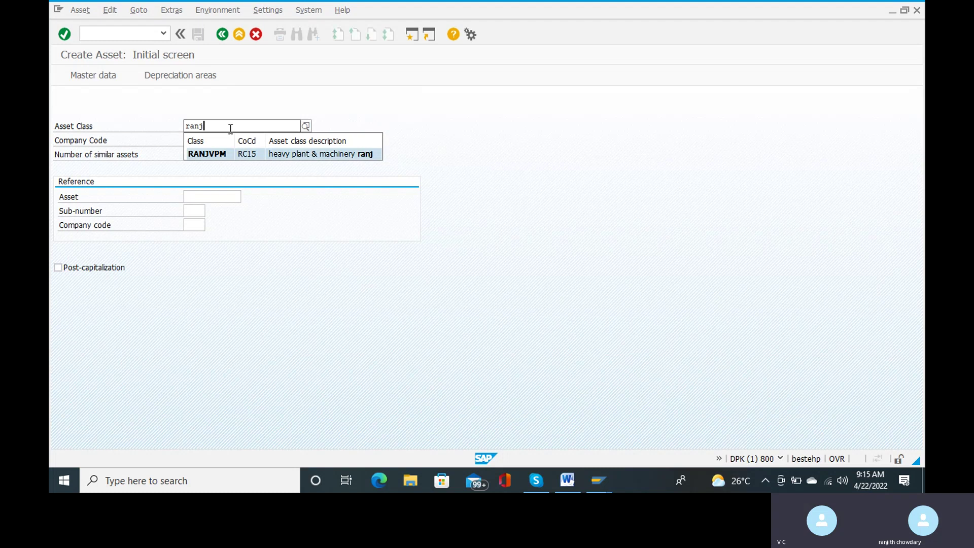
{"action": "key", "text": "Return"}
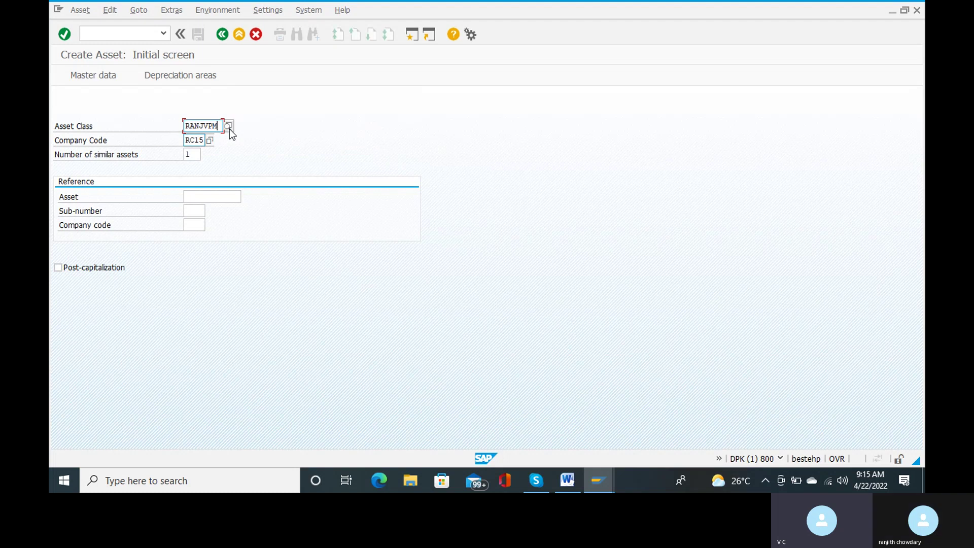
{"action": "key", "text": "Return"}
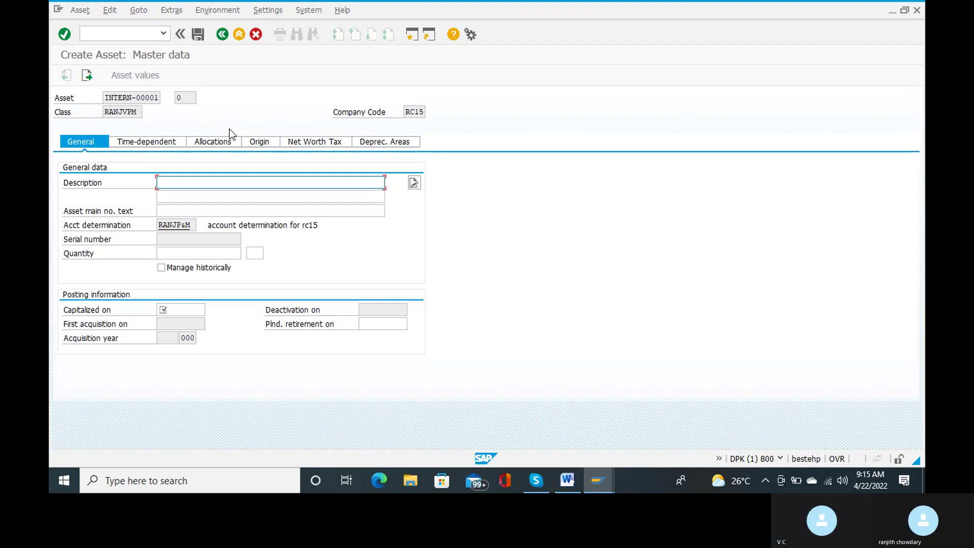
Enter the asset description "plant and machinery" and set its capitalization date to 22.04.2022.
{"action": "type", "text": "plan"}
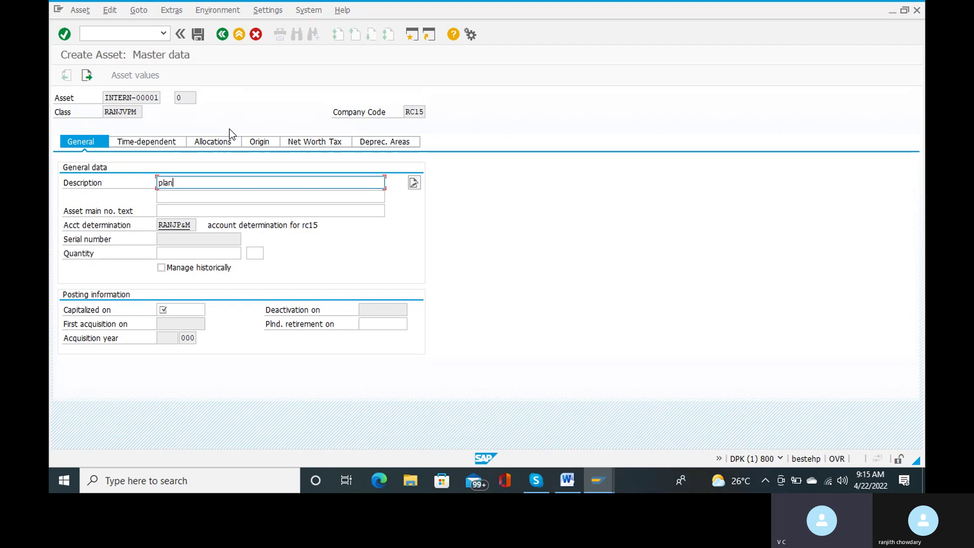
{"action": "type", "text": "t a"}
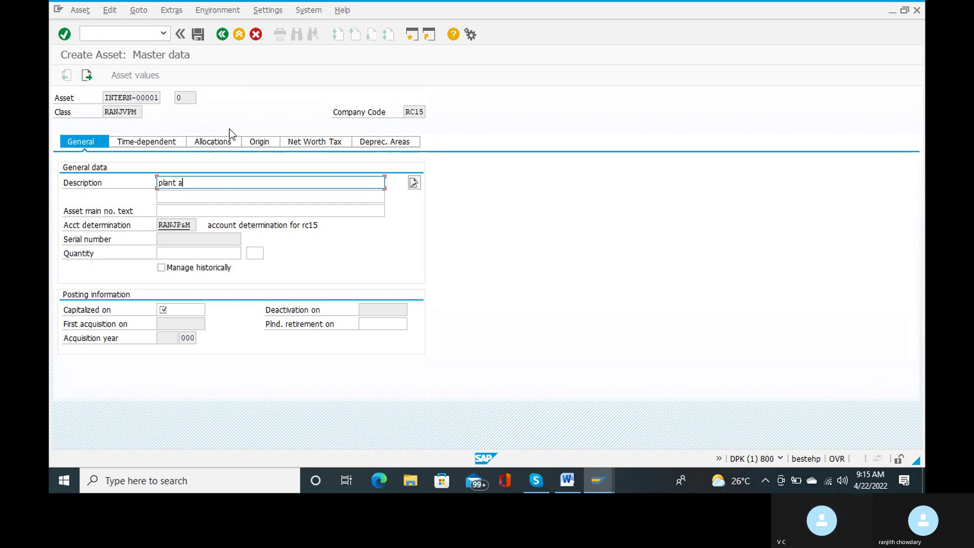
{"action": "type", "text": "nd machinery"}
{"action": "left_click", "coordinate": [207, 210]}
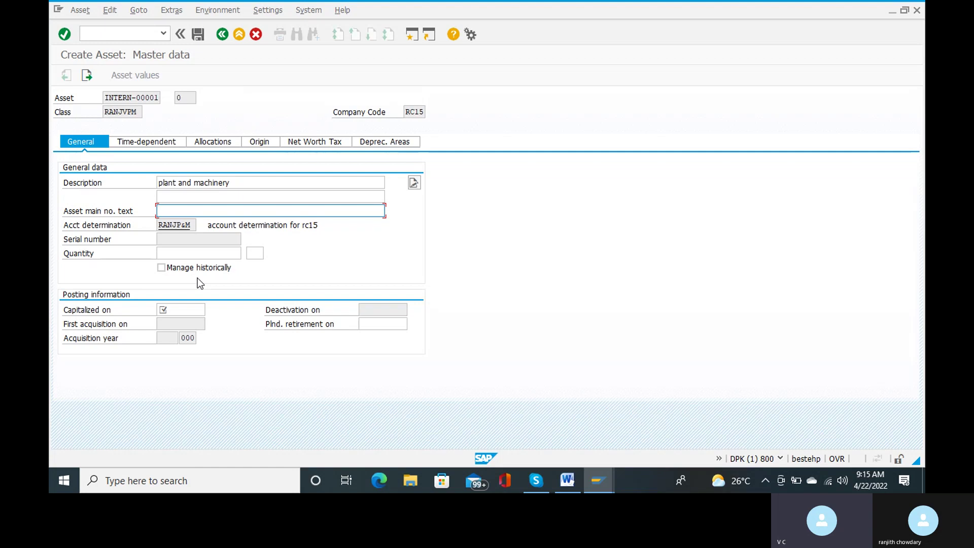
{"action": "left_click", "coordinate": [179, 305]}
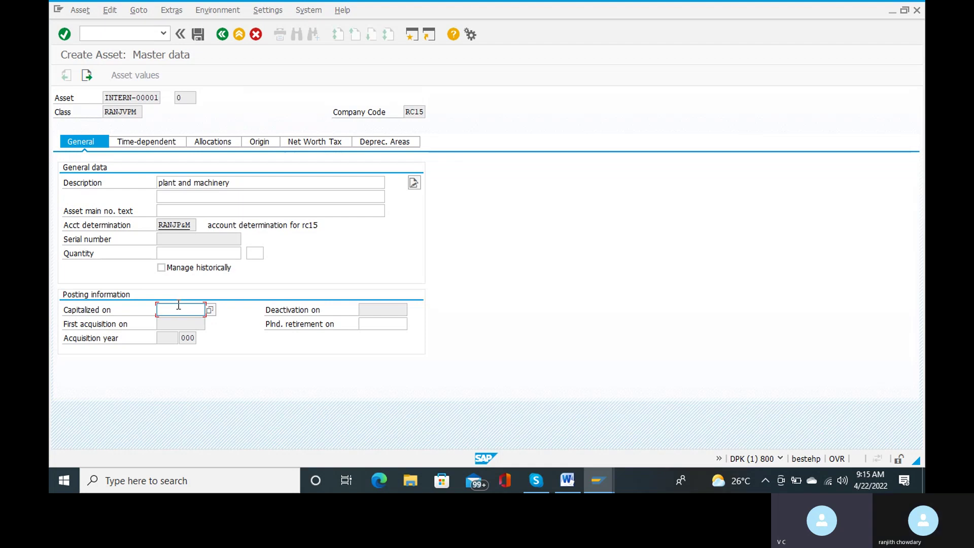
{"action": "type", "text": "22.04.2022"}
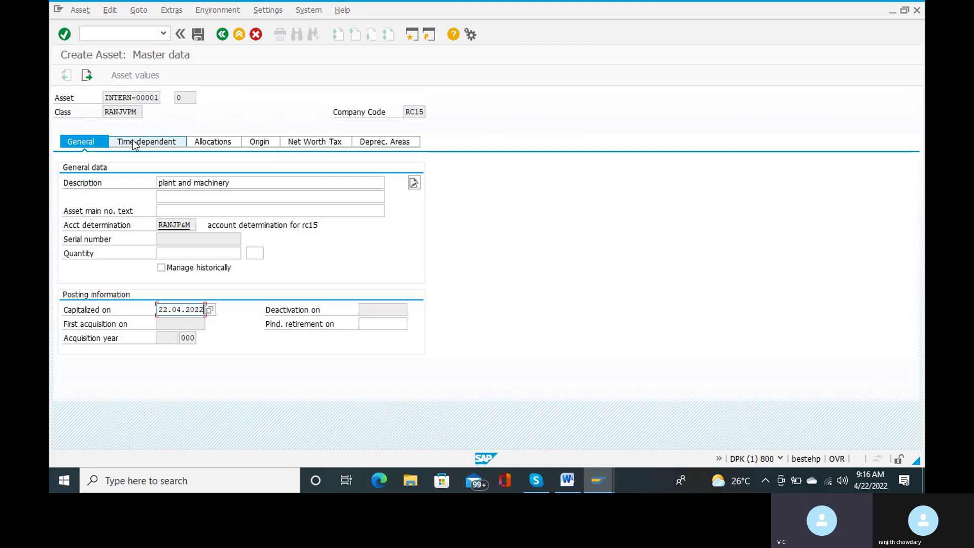
Set the useful life to 15 for area 01 Book deprec. in the asset's depreciation areas.
{"action": "left_click", "coordinate": [387, 144]}
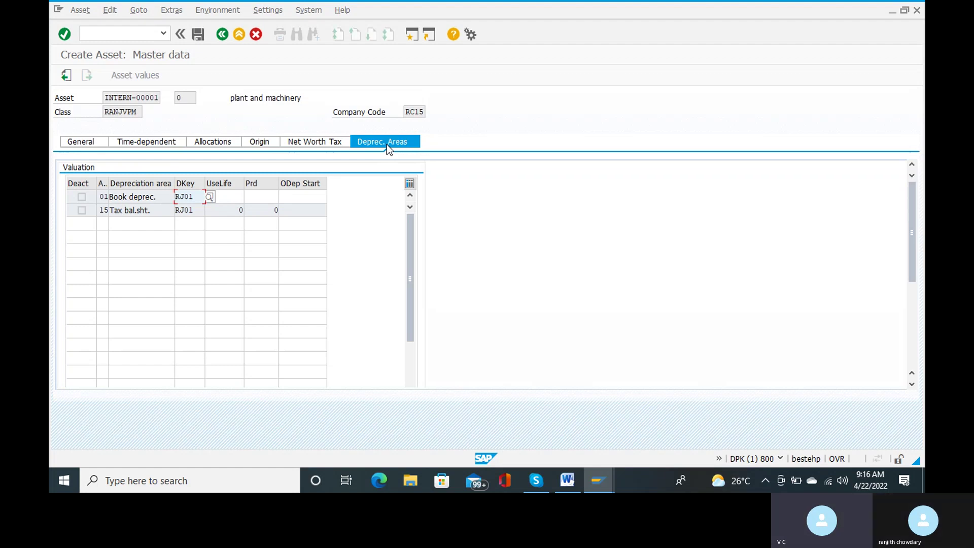
{"action": "key", "text": "Tab"}
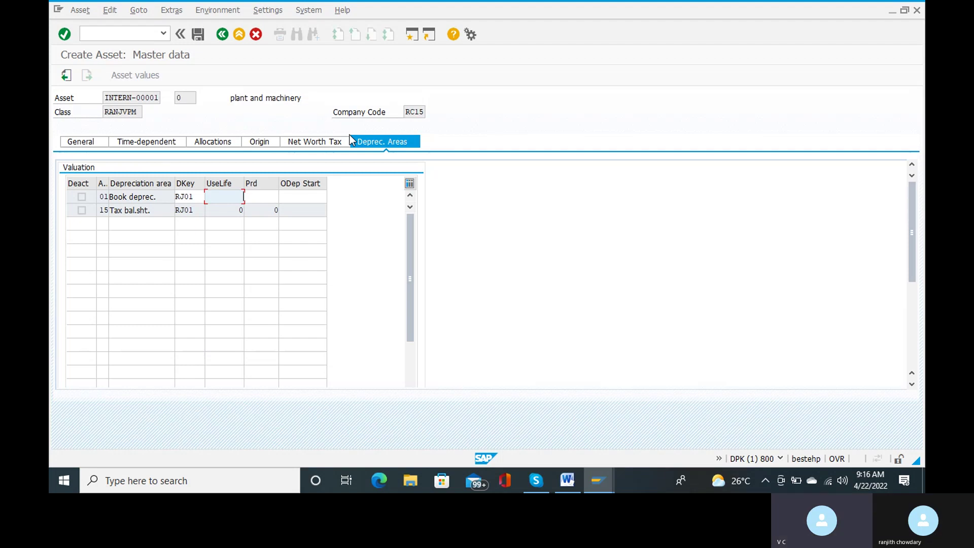
{"action": "type", "text": "1"}
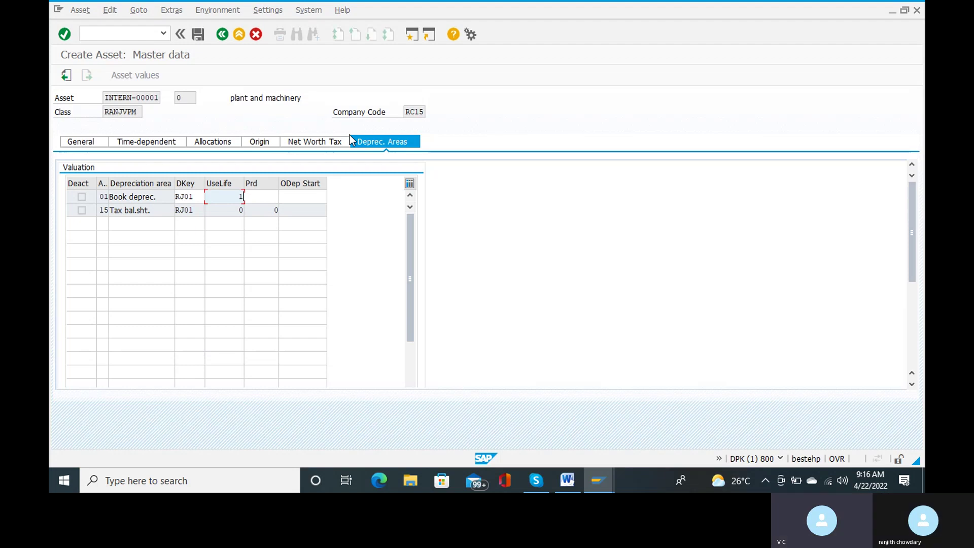
{"action": "type", "text": "5"}
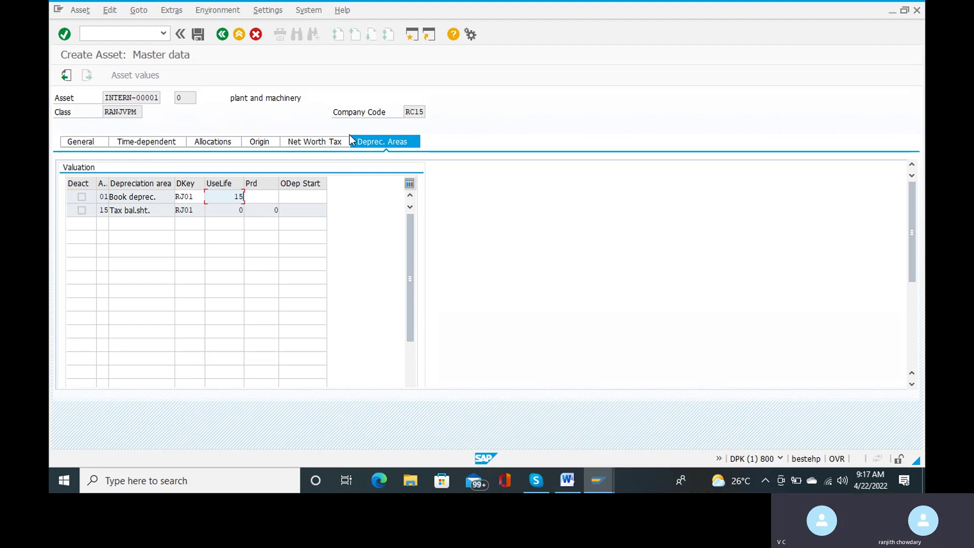
{"action": "key", "text": "Down"}
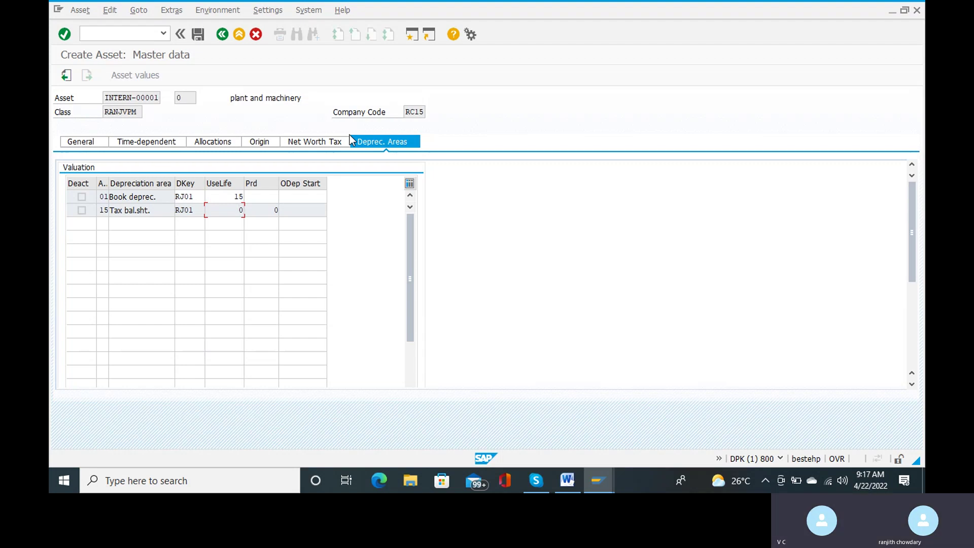
Set the ordinary depreciation start of area 01 Book deprec. to 01.01.2022 and save the new asset.
{"action": "left_click", "coordinate": [288, 193]}
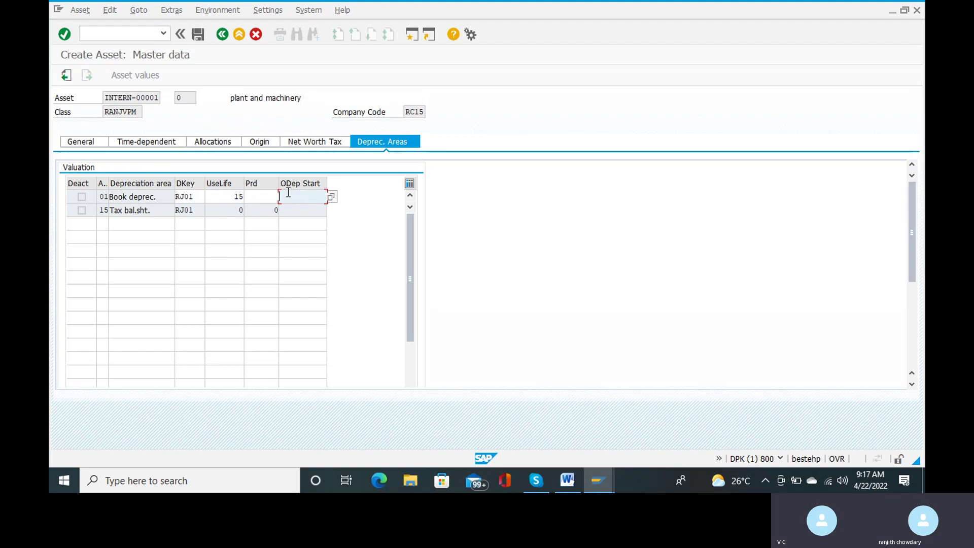
{"action": "type", "text": "01"}
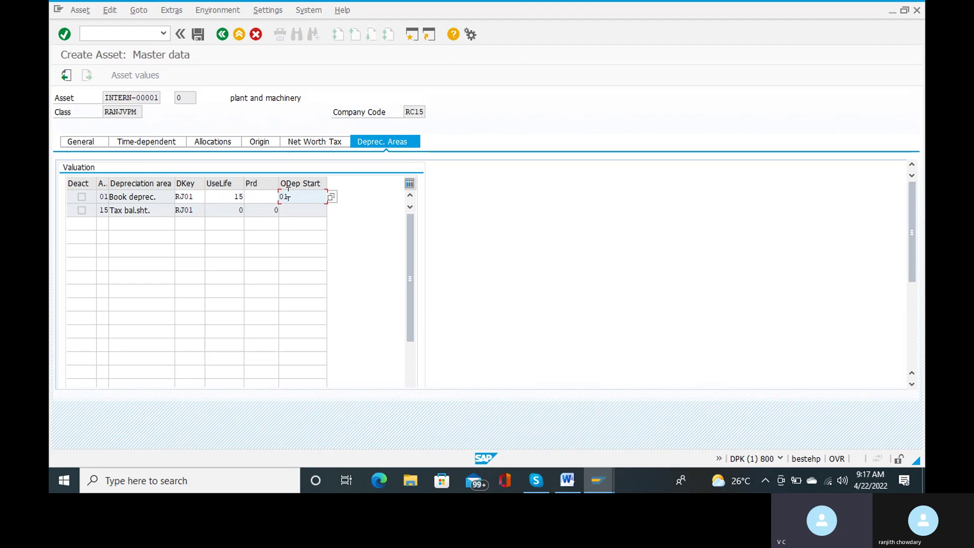
{"action": "type", "text": ".01.2022"}
{"action": "key", "text": "Return"}
{"action": "key", "text": "ctrl+s"}
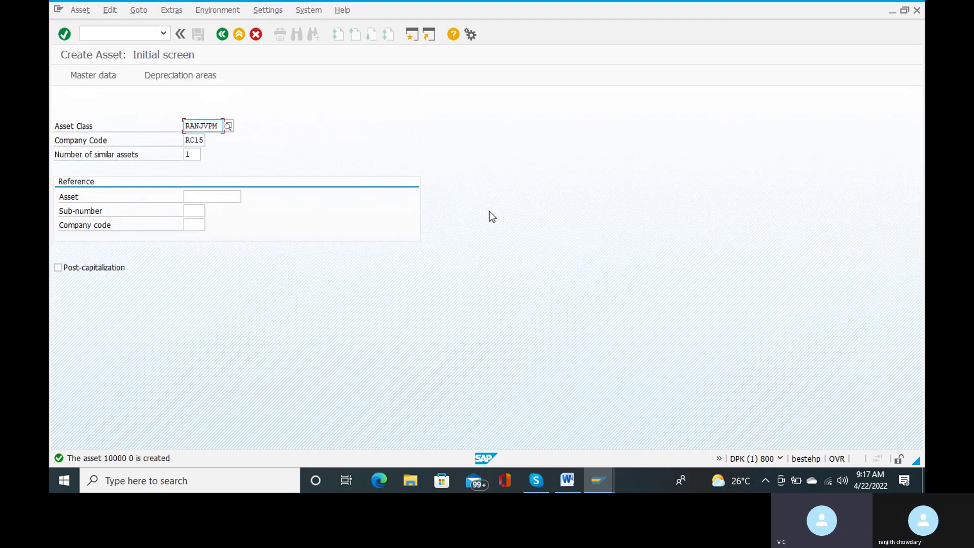
Leave asset creation and start creating one fixed-asset subnumber for asset 10000 in company code RC15, continuing to its master data.
{"action": "left_click", "coordinate": [120, 27]}
{"action": "type", "text": "/n"}
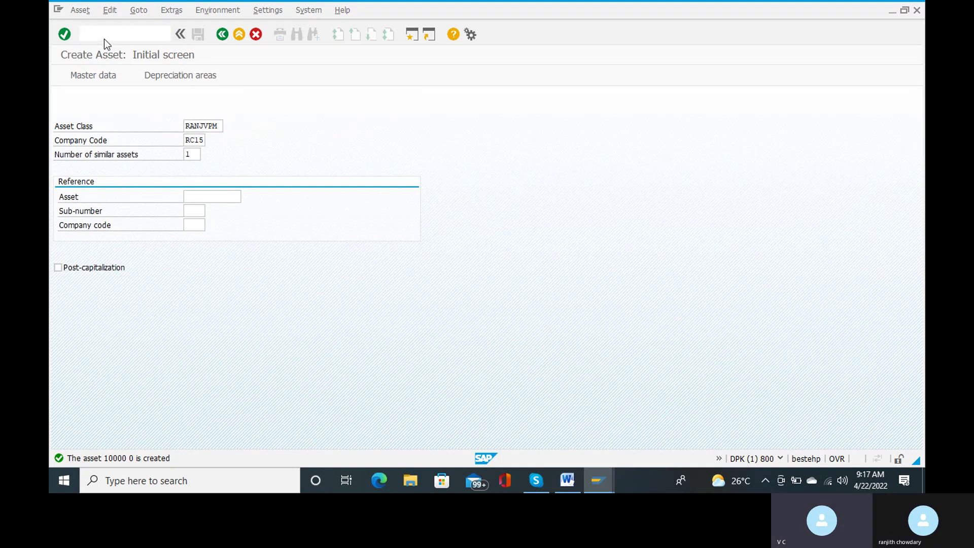
{"action": "key", "text": "Return"}
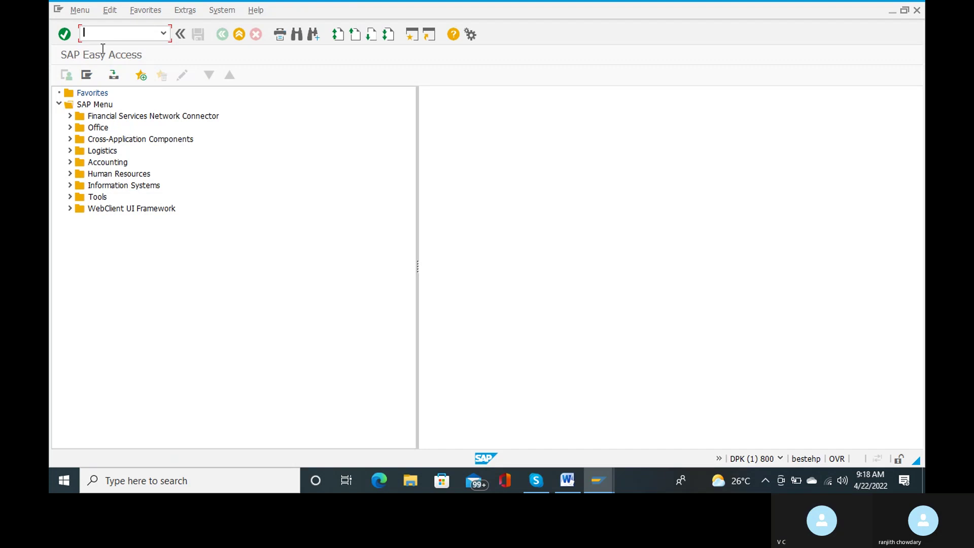
{"action": "left_click", "coordinate": [69, 162]}
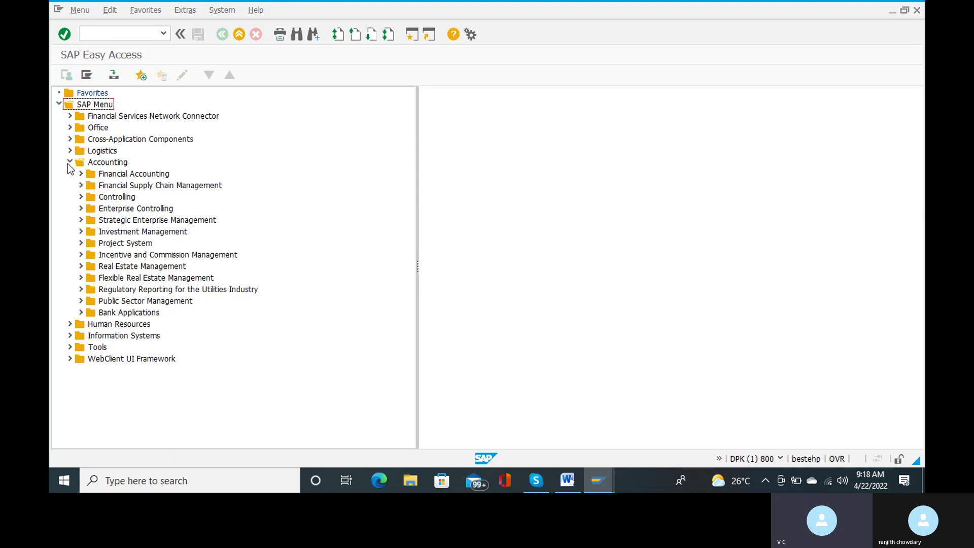
{"action": "left_click", "coordinate": [81, 173]}
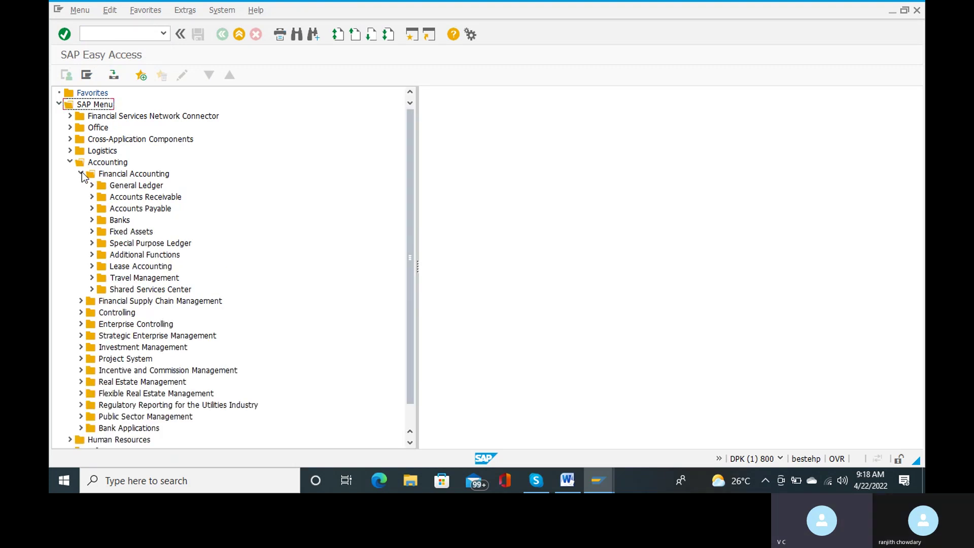
{"action": "left_click", "coordinate": [91, 232]}
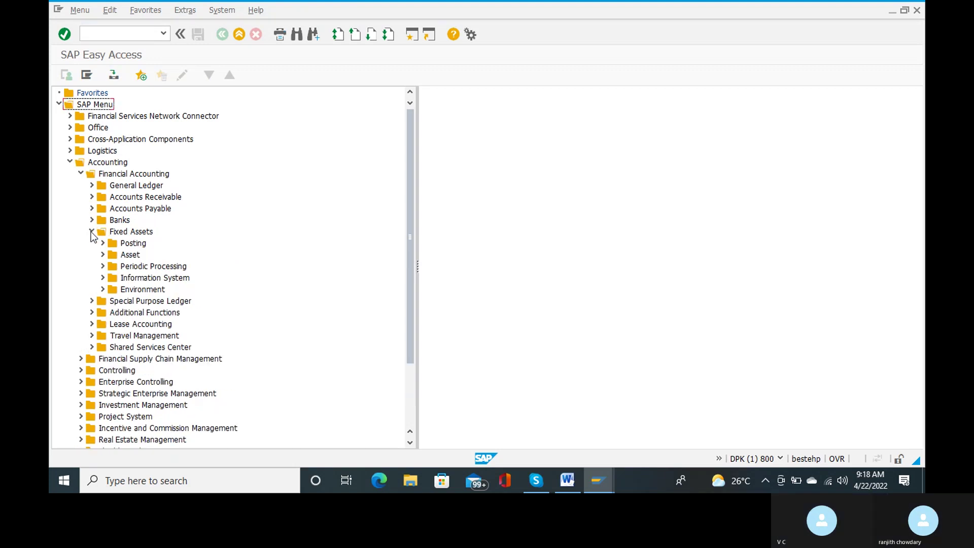
{"action": "left_click", "coordinate": [103, 255]}
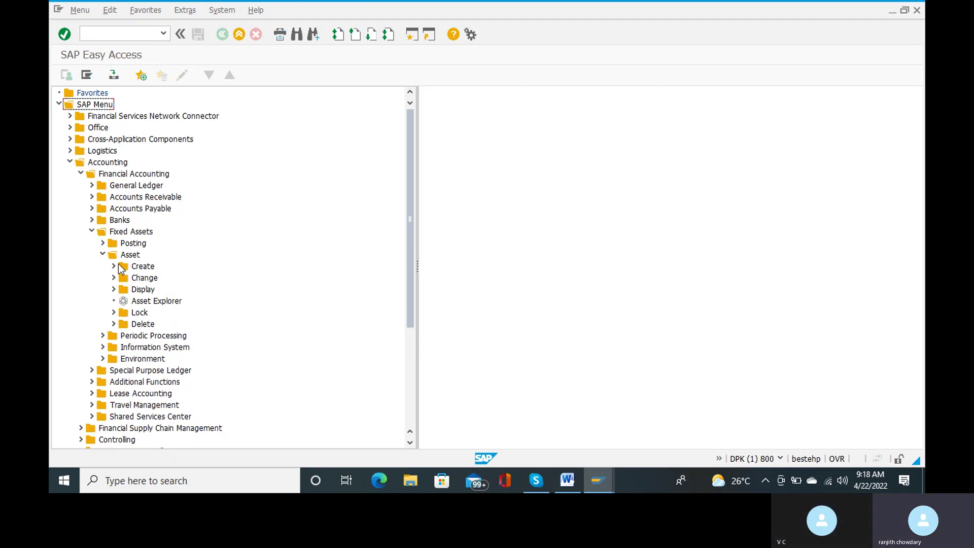
{"action": "left_click", "coordinate": [115, 265]}
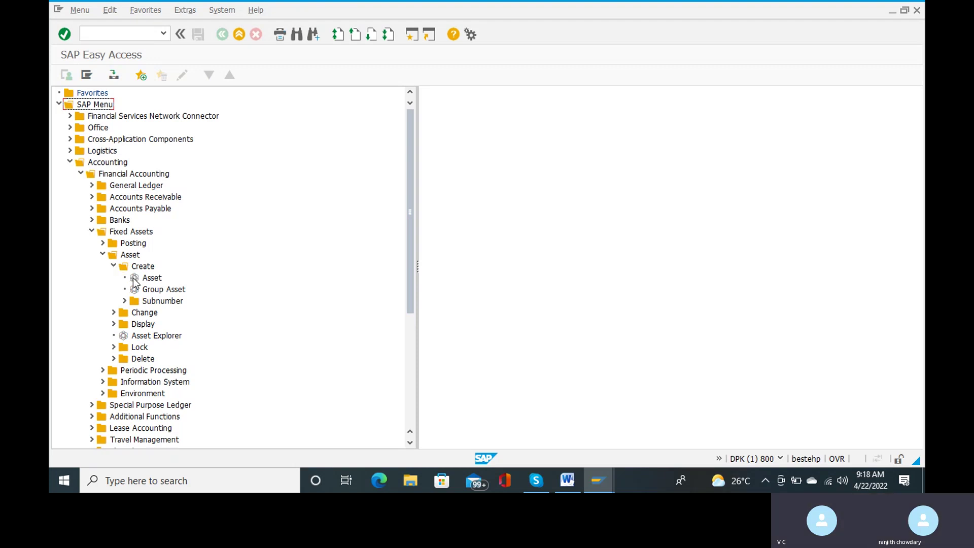
{"action": "left_click", "coordinate": [125, 302]}
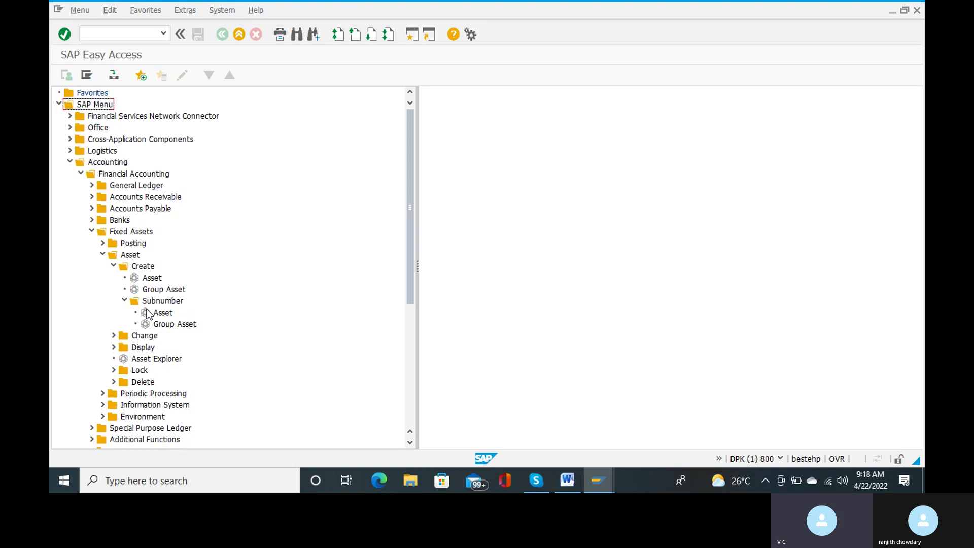
{"action": "left_click", "coordinate": [149, 313]}
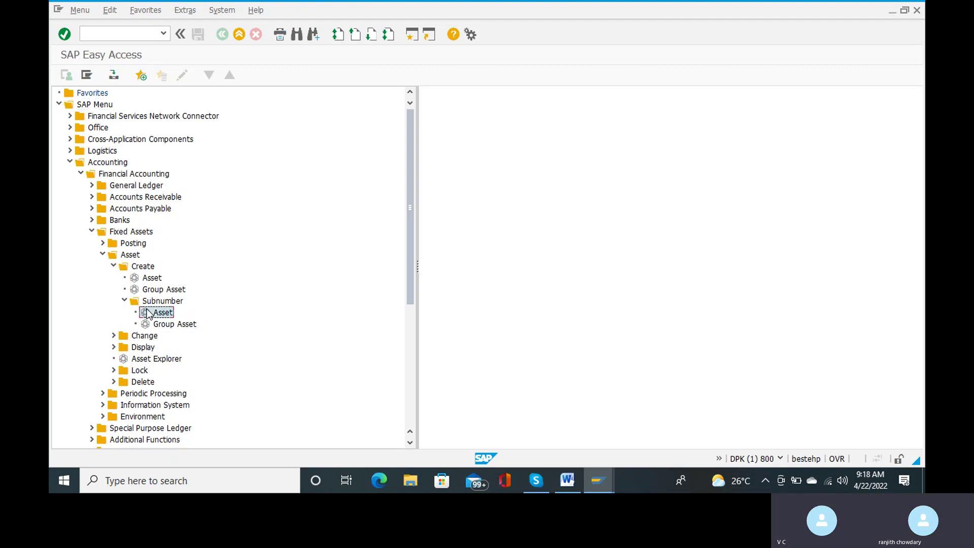
{"action": "double_click", "coordinate": [148, 313]}
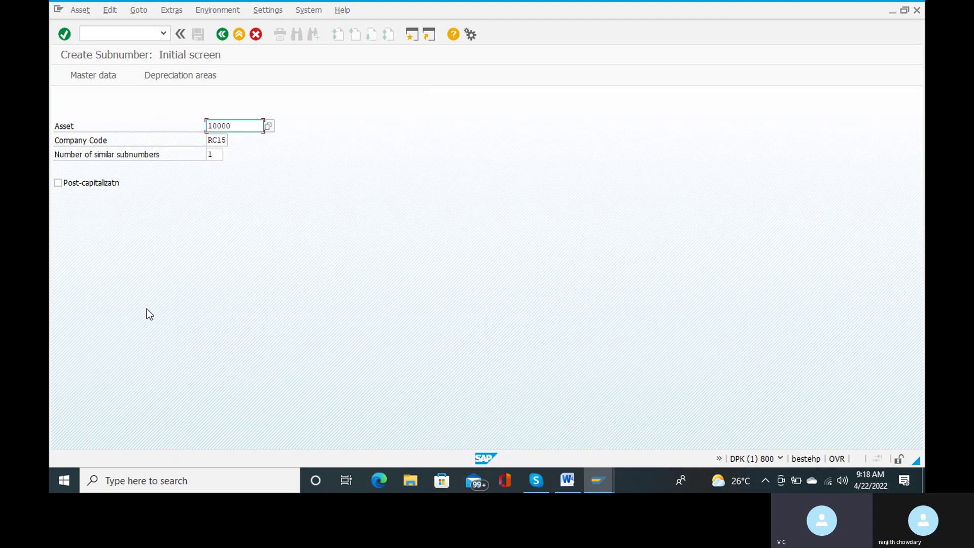
{"action": "key", "text": "Return"}
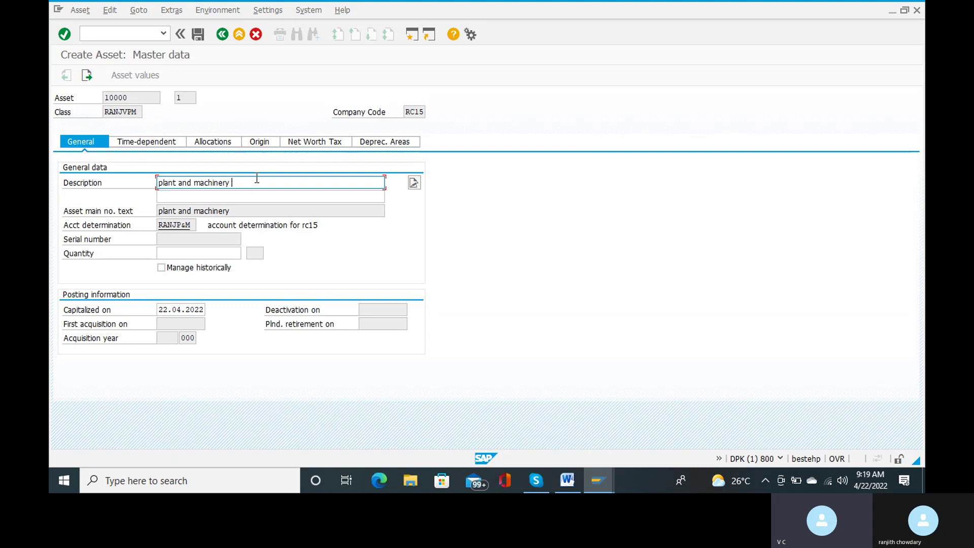
Change the subnumber's description to "plant and machinery 1", check its depreciation areas and save it.
{"action": "type", "text": "1"}
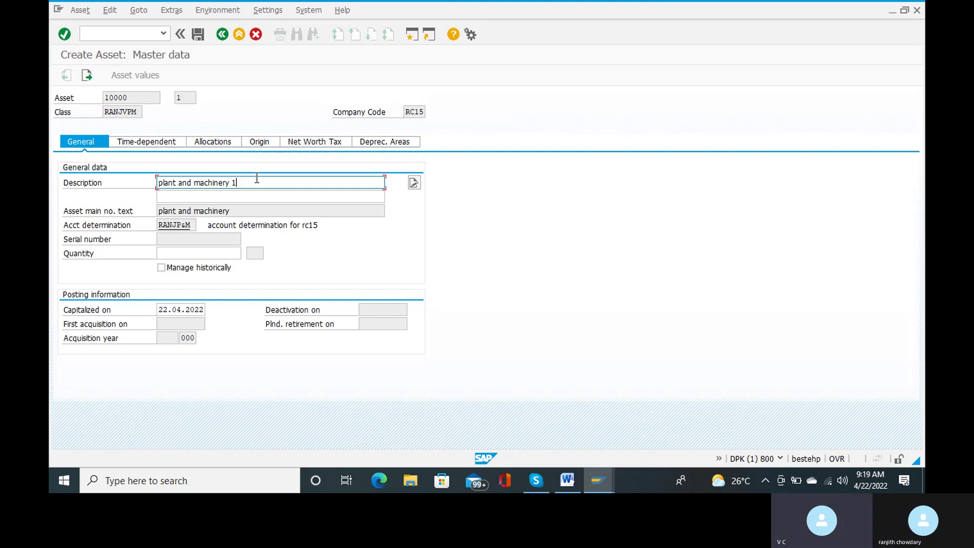
{"action": "left_click", "coordinate": [366, 140]}
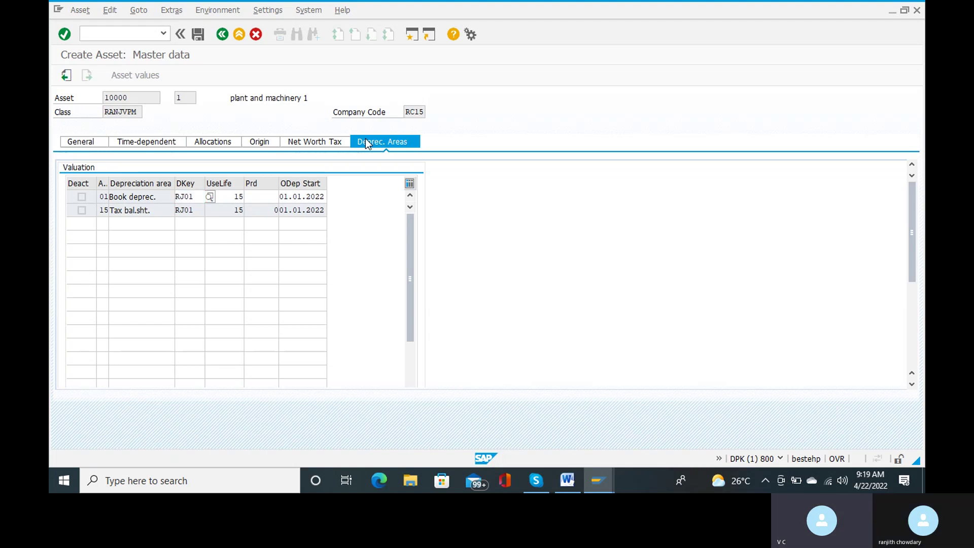
{"action": "key", "text": "ctrl+s"}
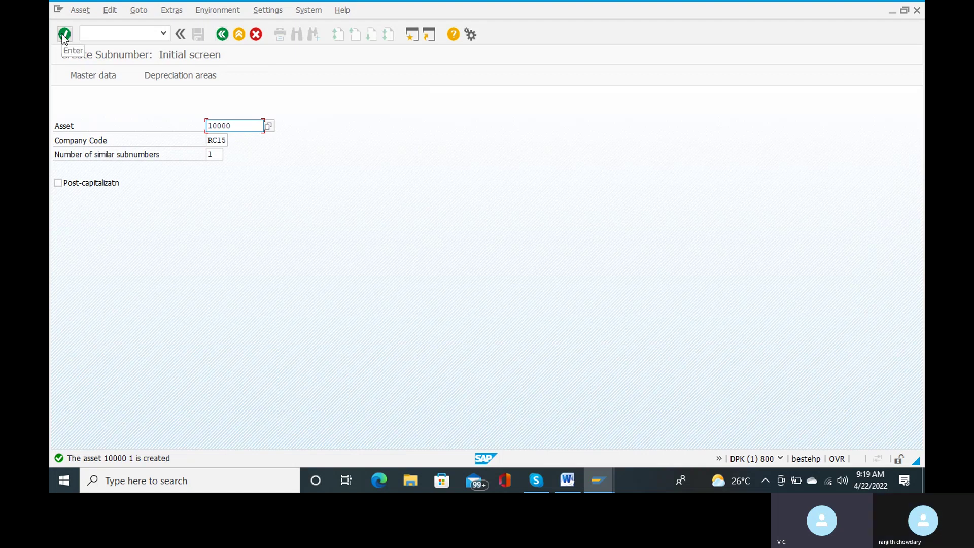
Switch to the asset accounting configuration steps in Word and read the entry on the purchase of an asset.
{"action": "left_click", "coordinate": [89, 33]}
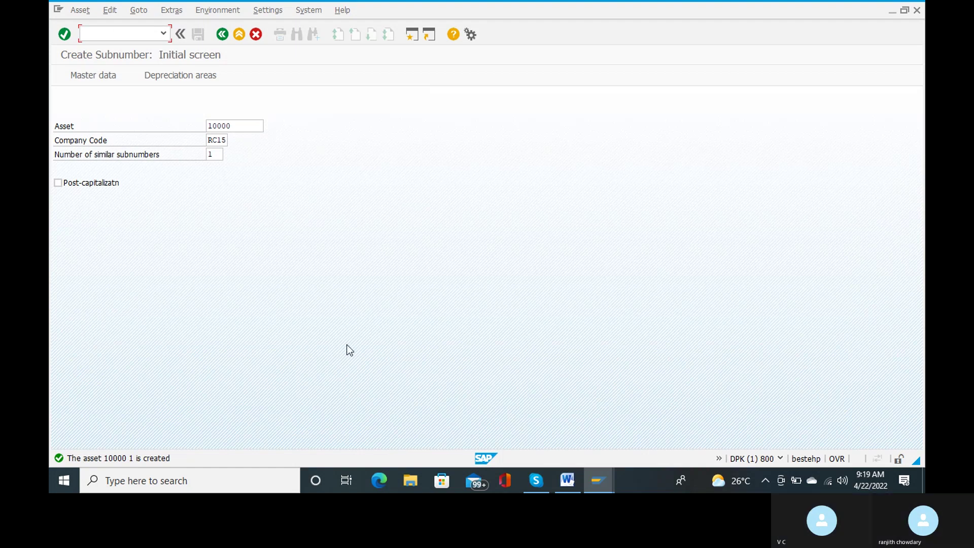
{"action": "mouse_move", "coordinate": [567, 480]}
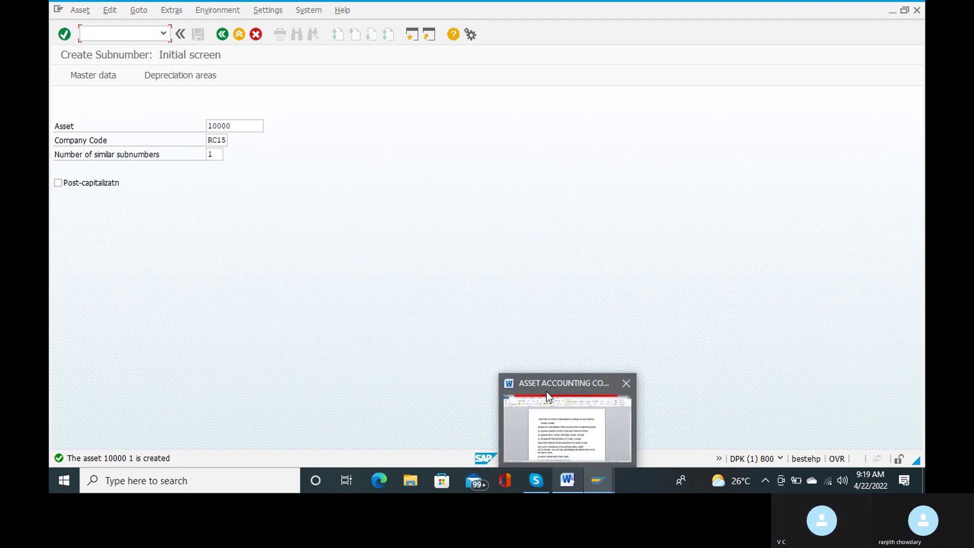
{"action": "left_click", "coordinate": [546, 391]}
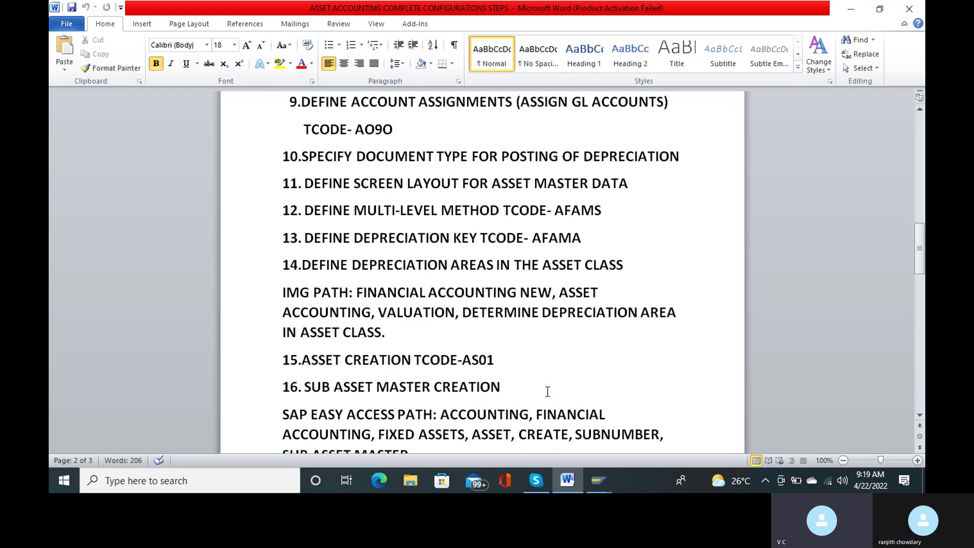
{"action": "scroll", "coordinate": [547, 391], "scroll_direction": "down", "scroll_amount": 2}
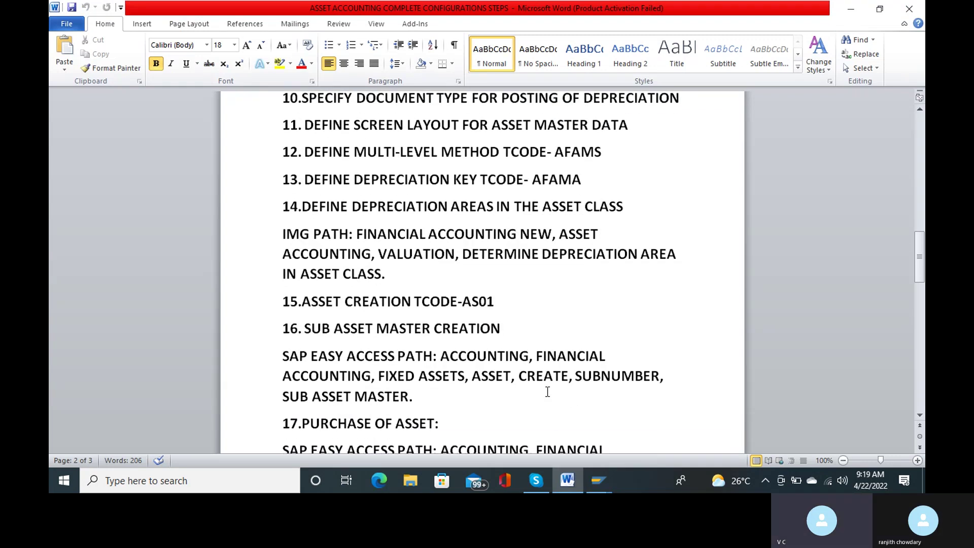
{"action": "scroll", "coordinate": [548, 391], "scroll_direction": "down", "scroll_amount": 1}
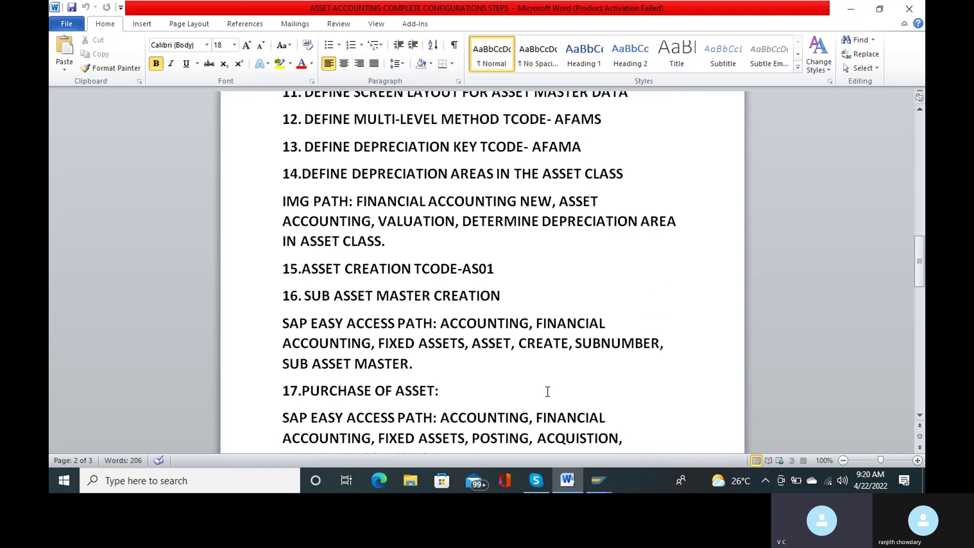
{"action": "scroll", "coordinate": [547, 391], "scroll_direction": "down", "scroll_amount": 5}
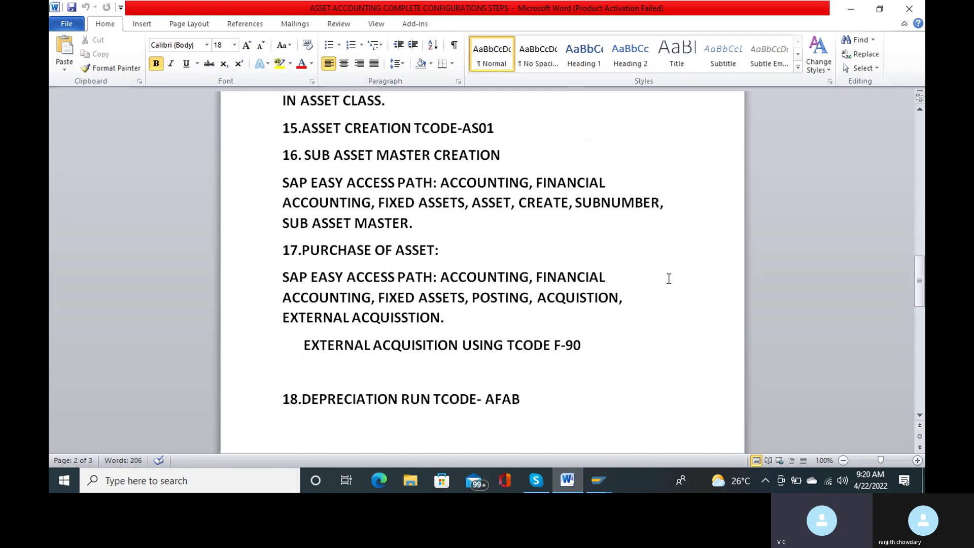
{"action": "left_click", "coordinate": [851, 7]}
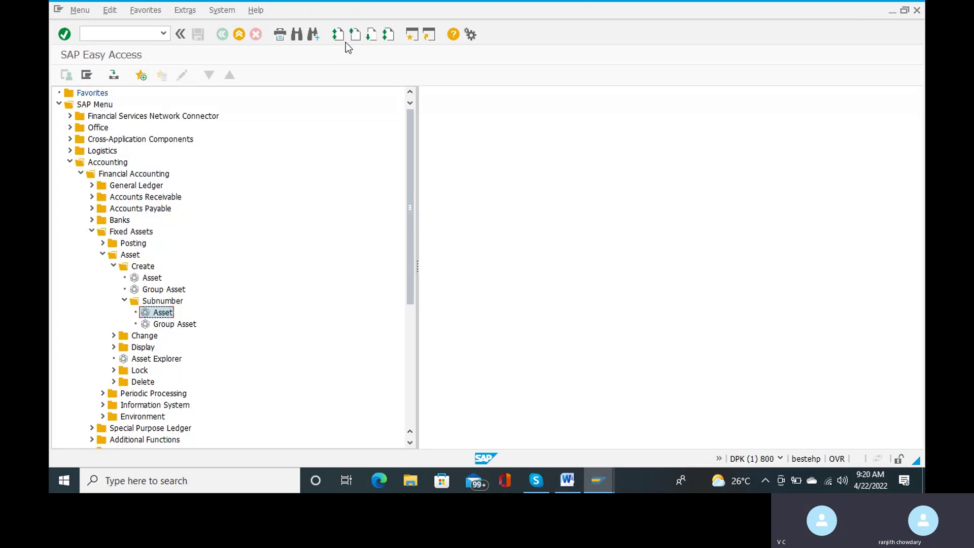
Return to SAP Easy Access, start transaction F-90 and set the document date to 22.04.2022.
{"action": "left_click", "coordinate": [101, 33]}
{"action": "type", "text": "f-90"}
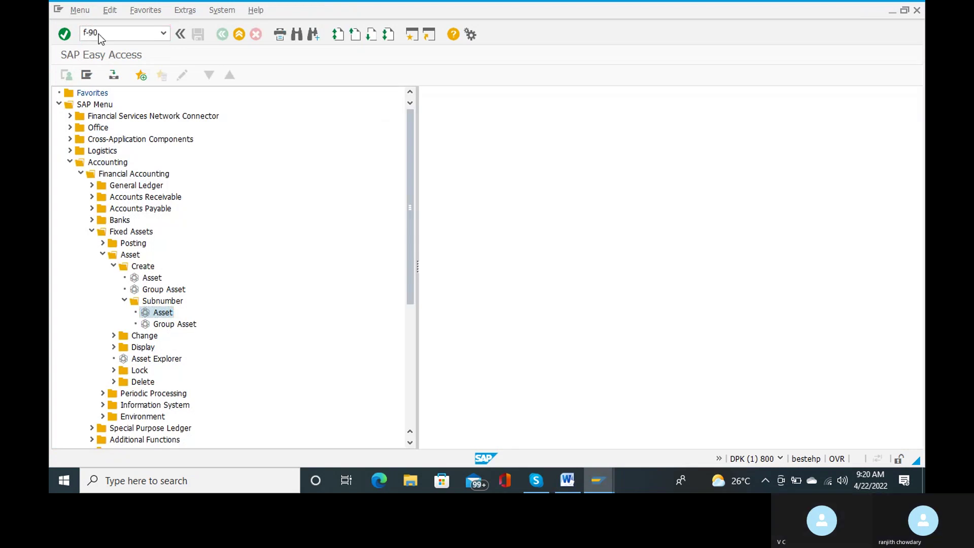
{"action": "key", "text": "Return"}
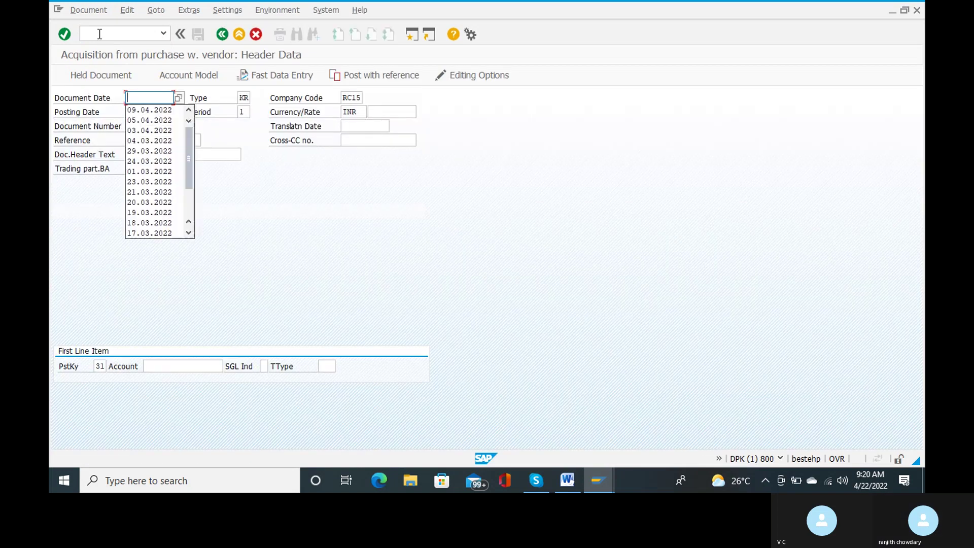
{"action": "type", "text": "22"}
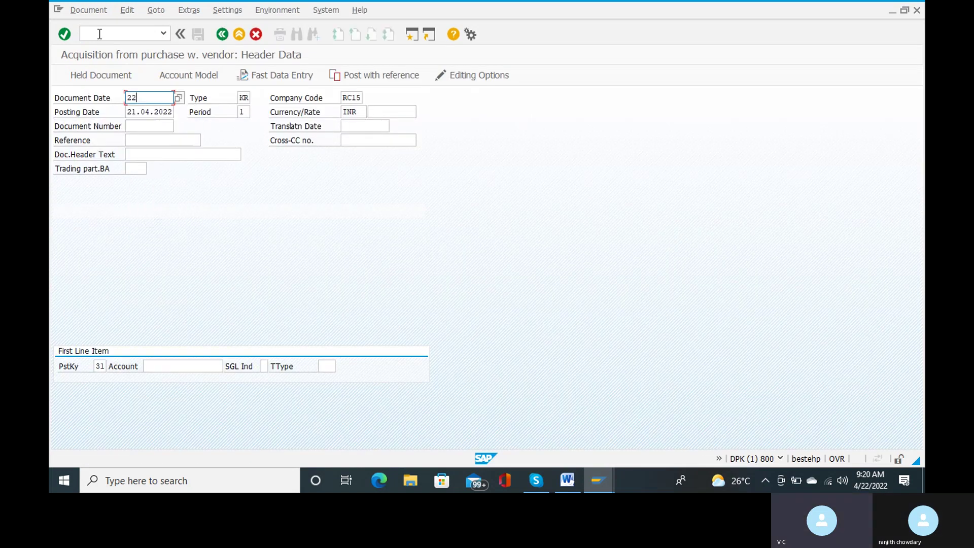
{"action": "type", "text": ".04"}
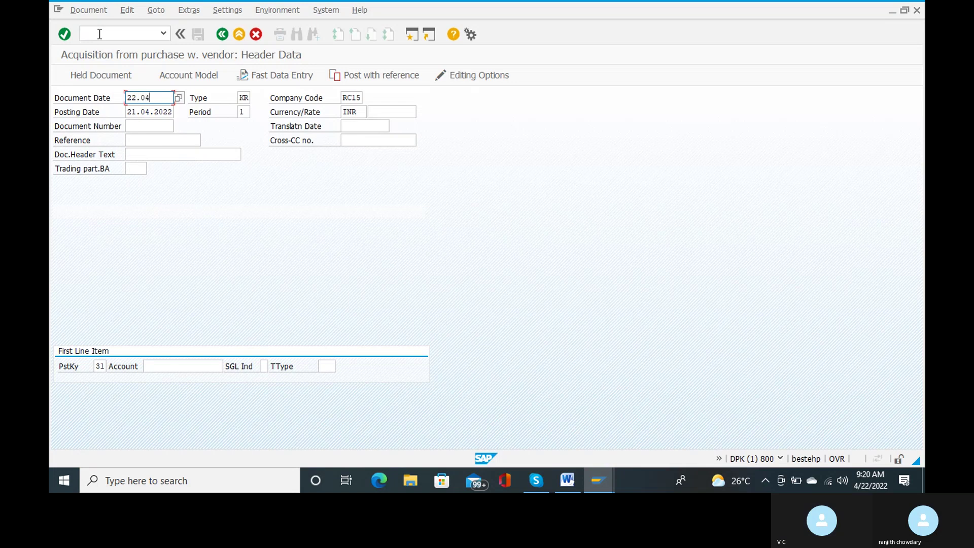
{"action": "type", "text": ".2022"}
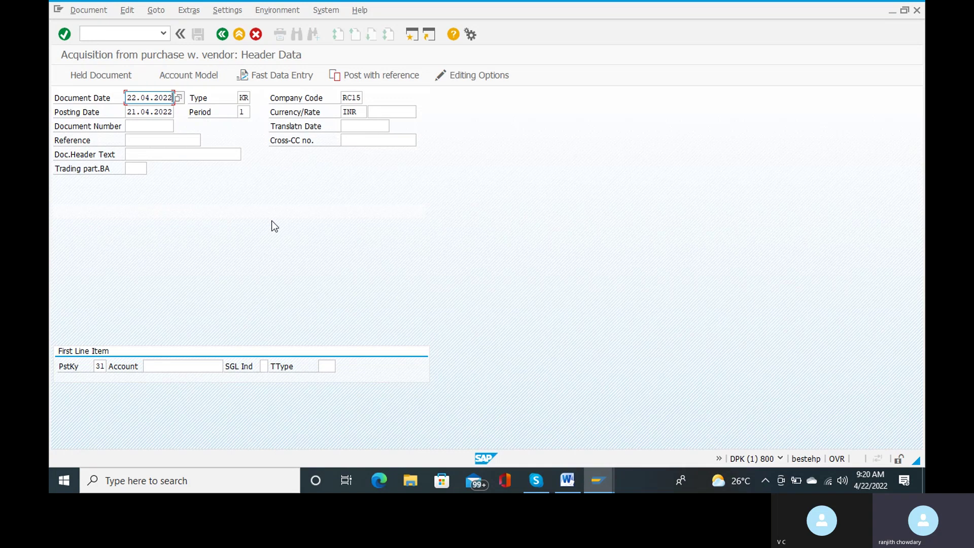
Set the acquisition document's reference to 1 and its header text to "purchase of asset".
{"action": "left_click", "coordinate": [178, 140]}
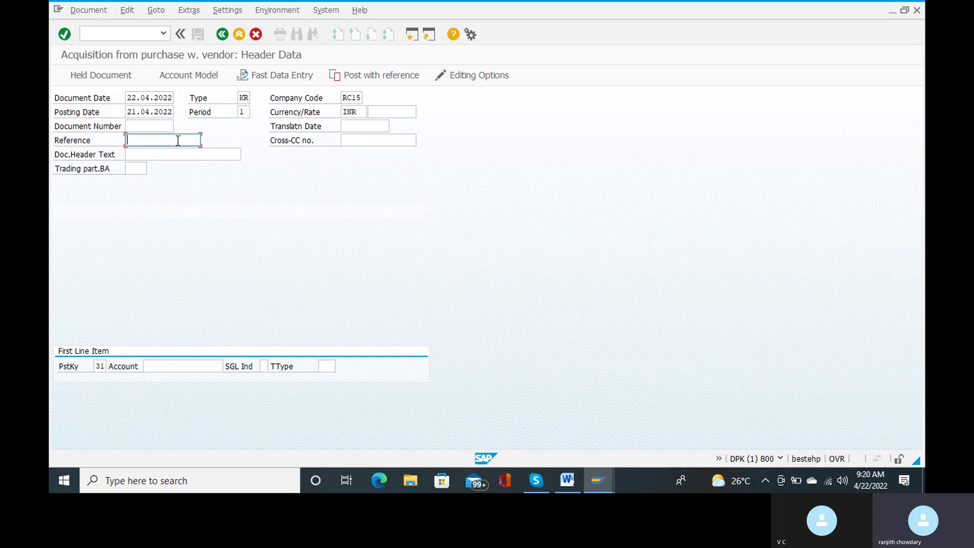
{"action": "type", "text": "1"}
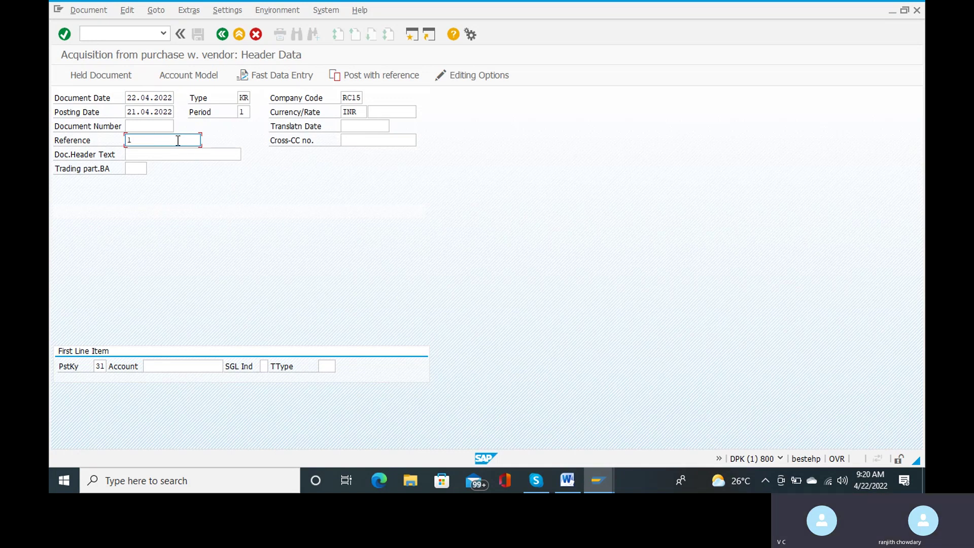
{"action": "left_click", "coordinate": [157, 154]}
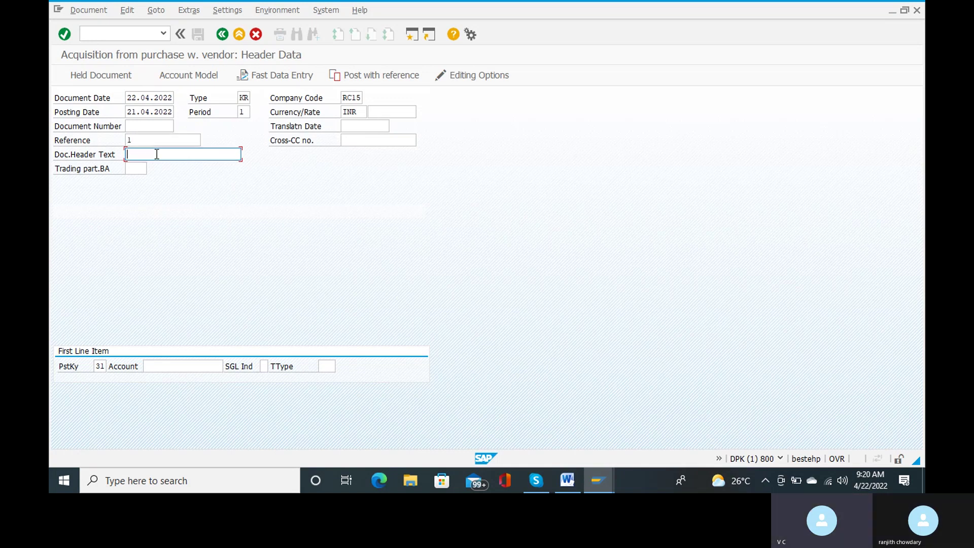
{"action": "type", "text": "pu"}
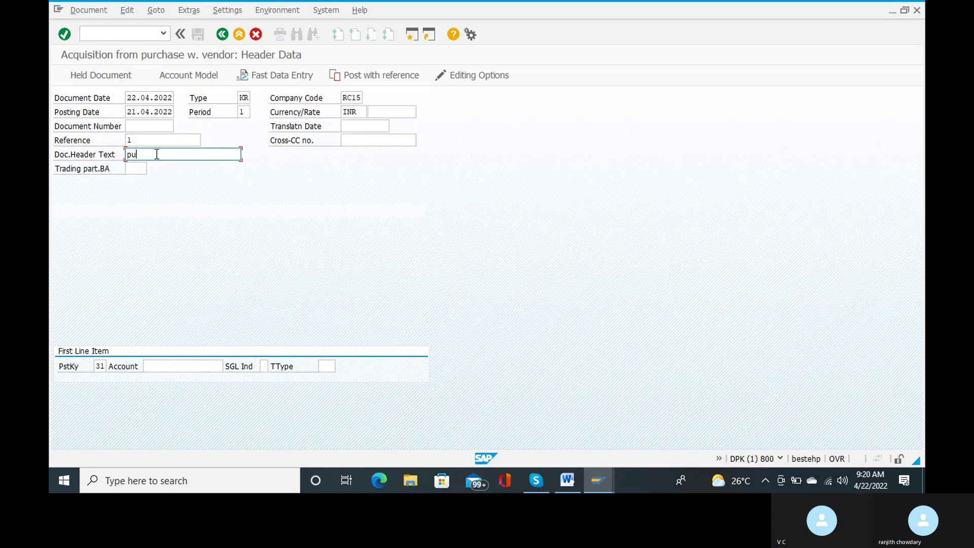
{"action": "type", "text": "rchase of asset"}
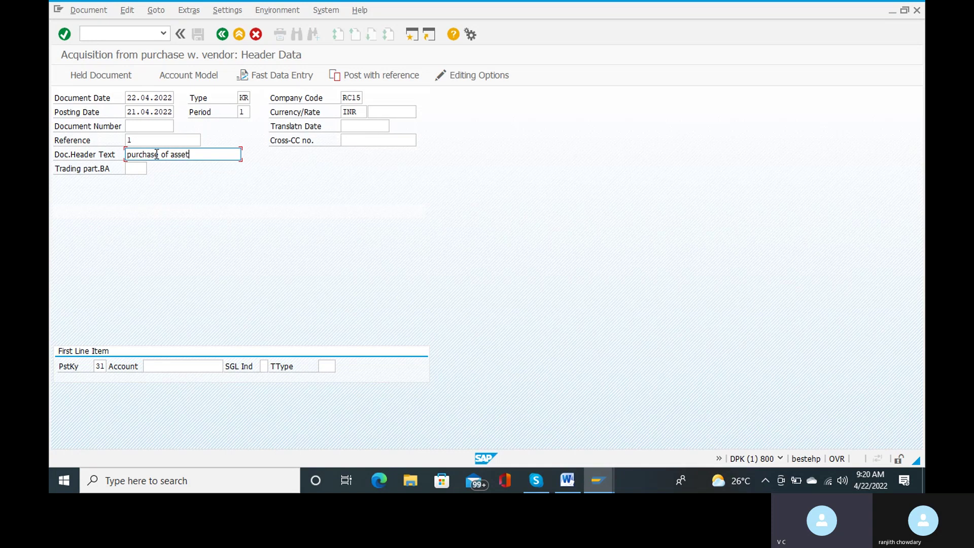
Search for the vendor by postal code and assign the first match as the first line item's account.
{"action": "left_click", "coordinate": [175, 364]}
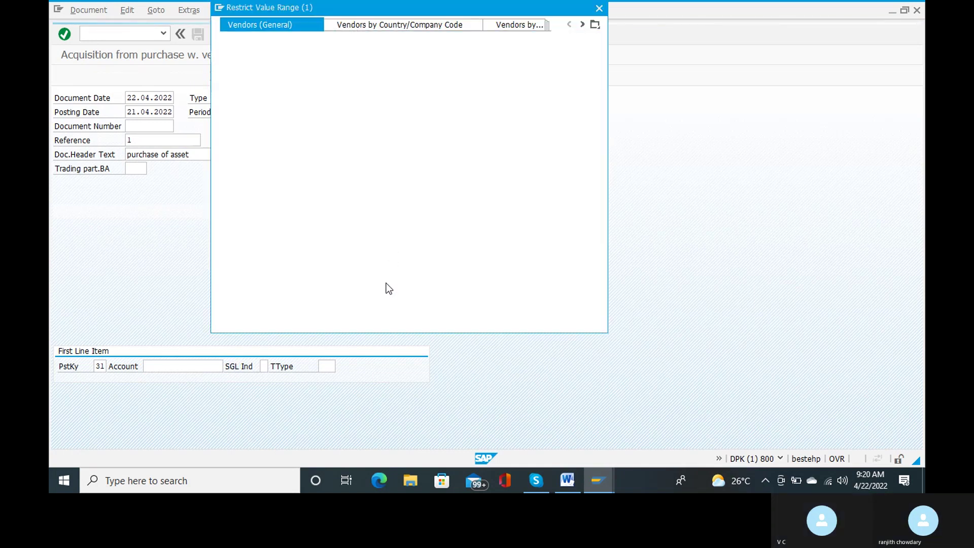
{"action": "left_click", "coordinate": [556, 310]}
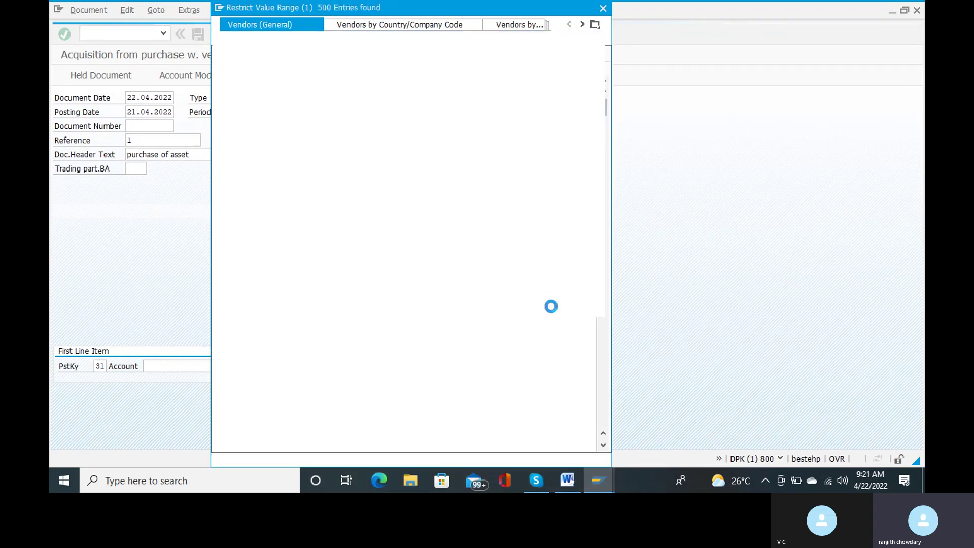
{"action": "left_click", "coordinate": [604, 9]}
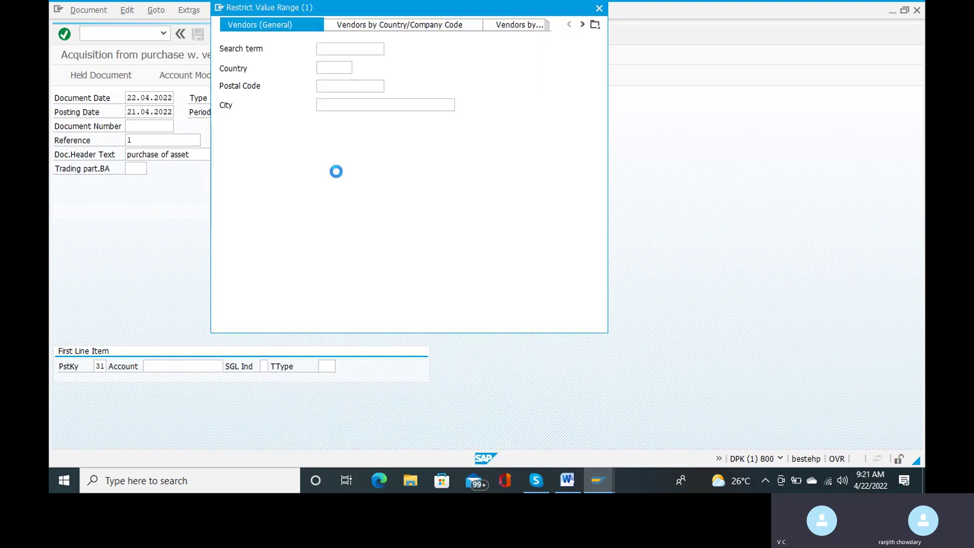
{"action": "left_click", "coordinate": [338, 87]}
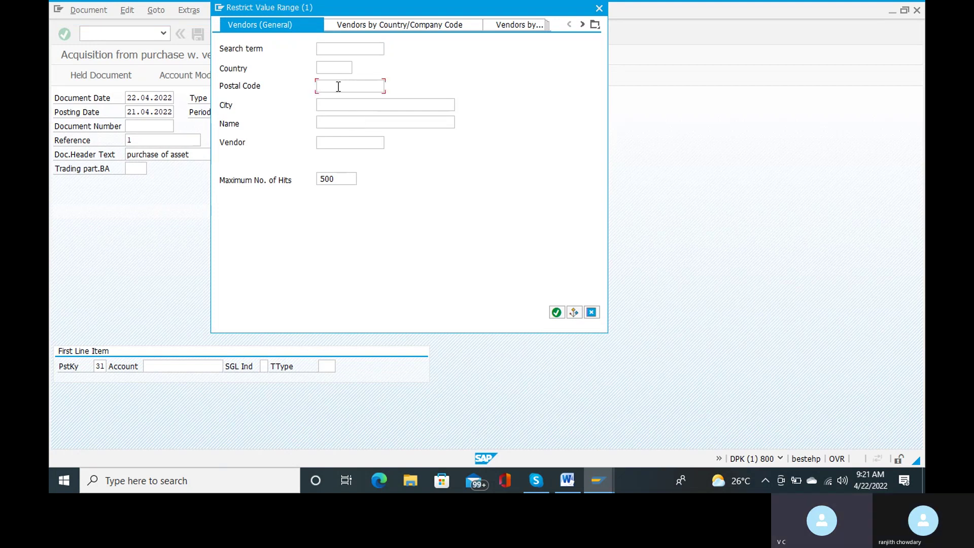
{"action": "type", "text": "123456"}
{"action": "key", "text": "Return"}
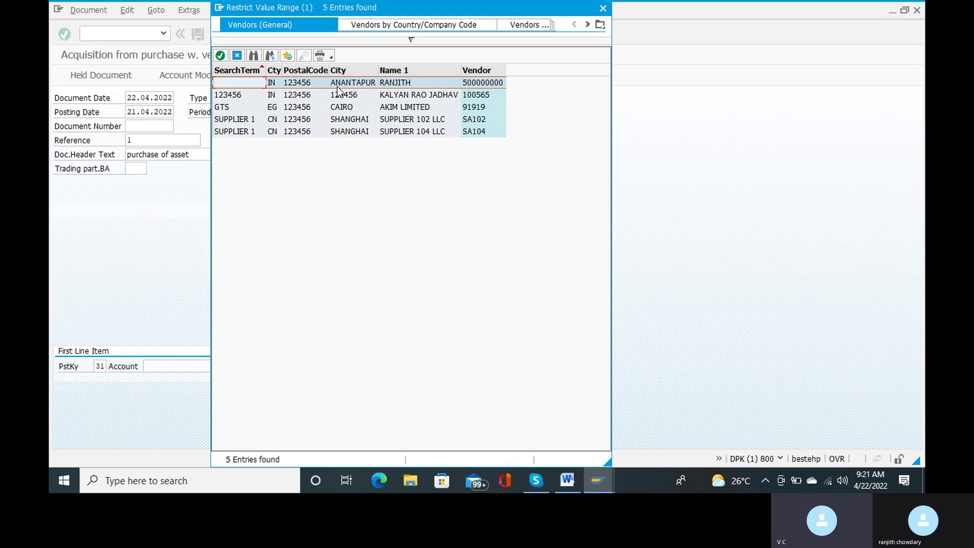
{"action": "left_click", "coordinate": [382, 86]}
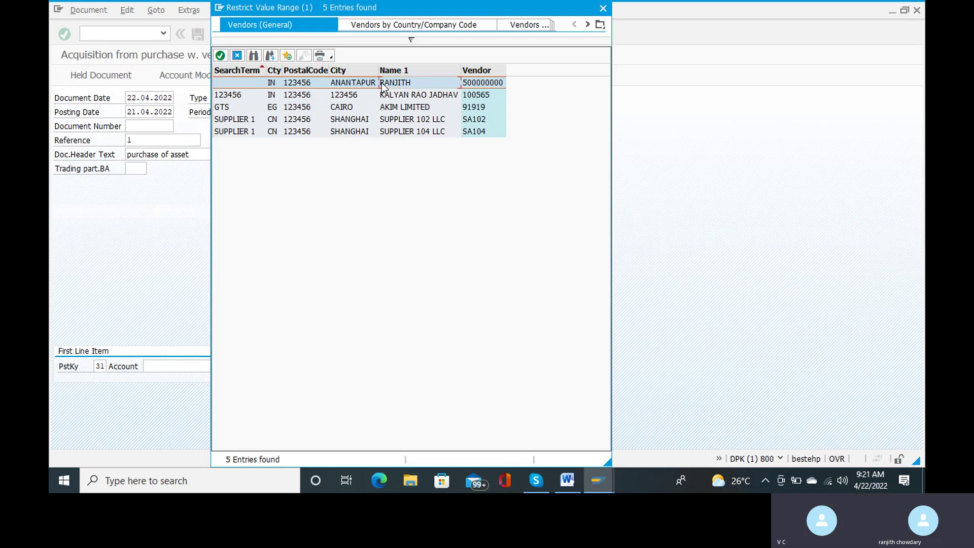
{"action": "double_click", "coordinate": [382, 85]}
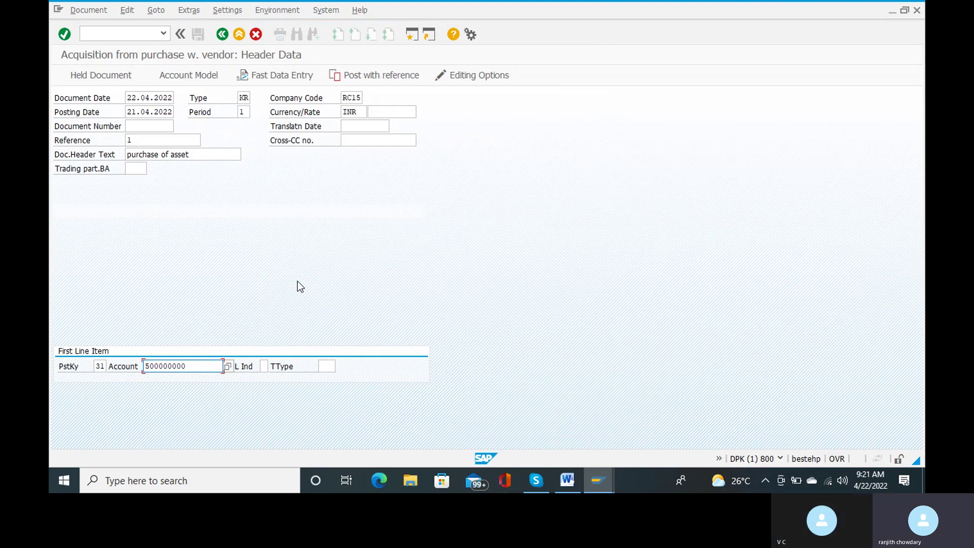
Select transaction type 100, External asset acquisition, for the first line item and continue to the vendor item.
{"action": "left_click", "coordinate": [330, 367]}
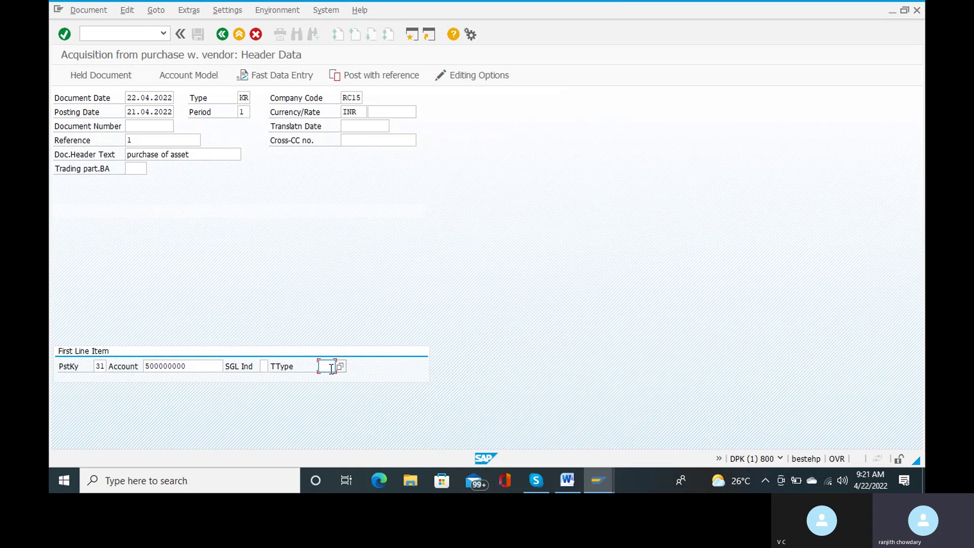
{"action": "left_click", "coordinate": [340, 366]}
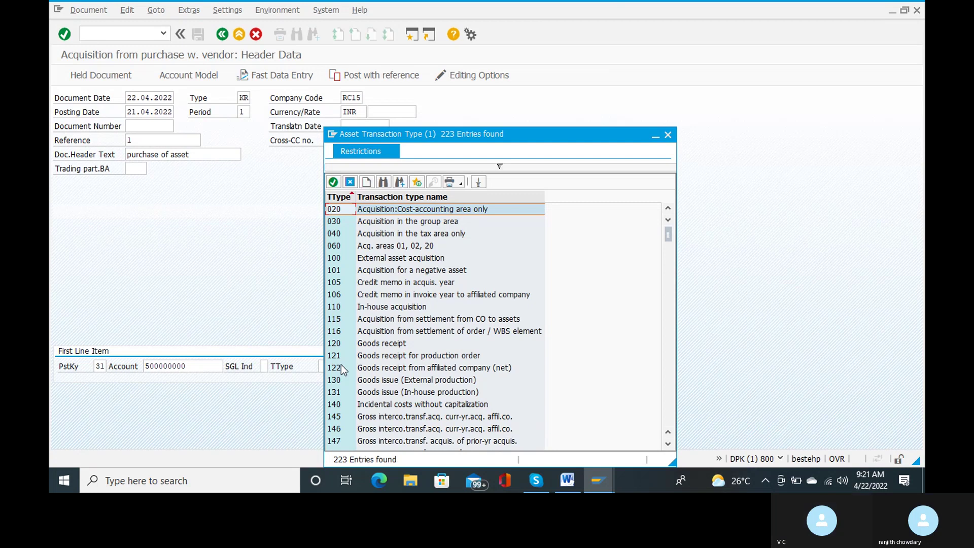
{"action": "left_click", "coordinate": [374, 261]}
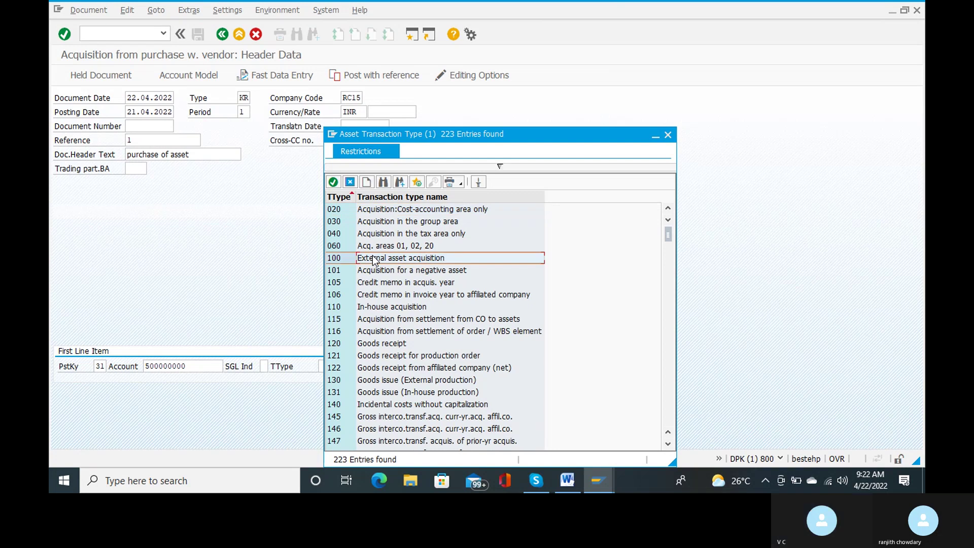
{"action": "double_click", "coordinate": [374, 259]}
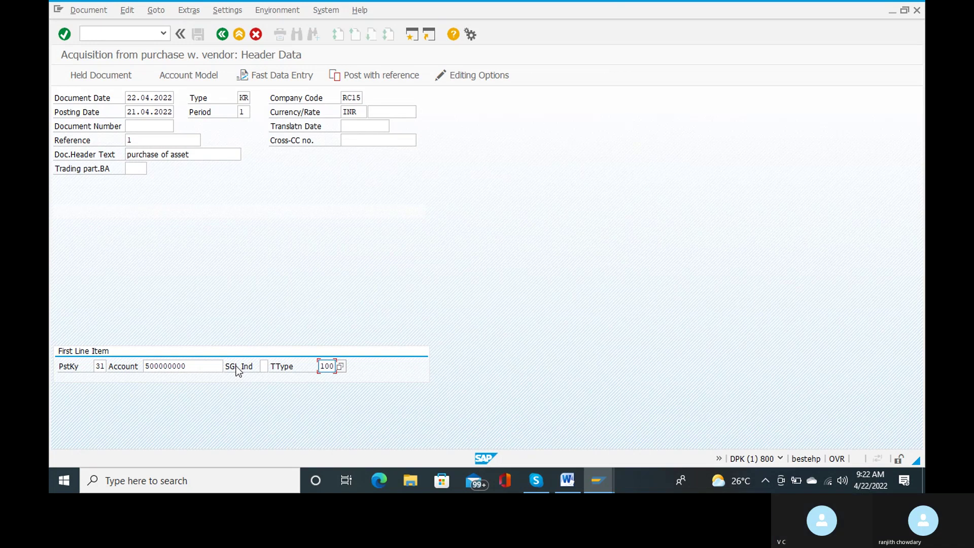
{"action": "key", "text": "Return"}
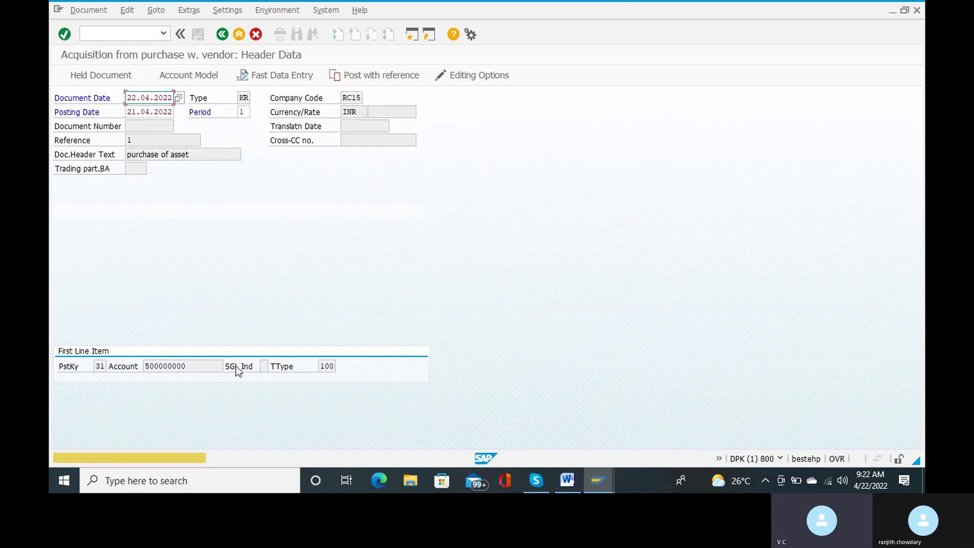
{"action": "key", "text": "Return"}
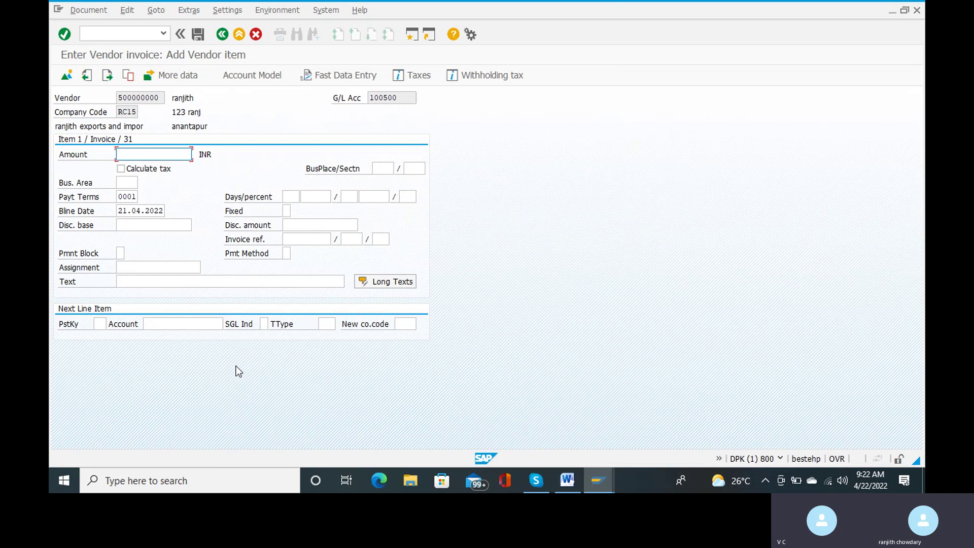
Set the vendor item's amount to 80000 INR and its text to "purchase of asset".
{"action": "type", "text": "1"}
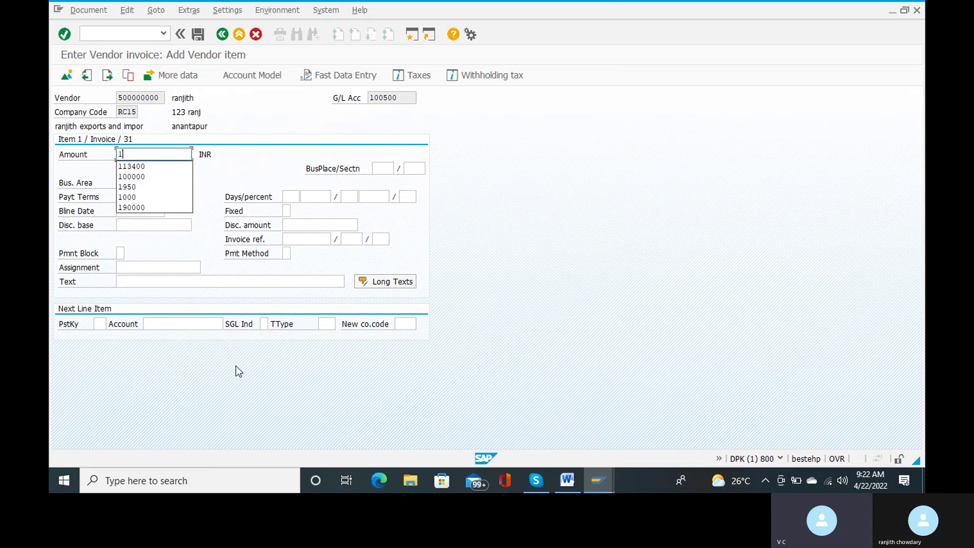
{"action": "key", "text": "BackSpace"}
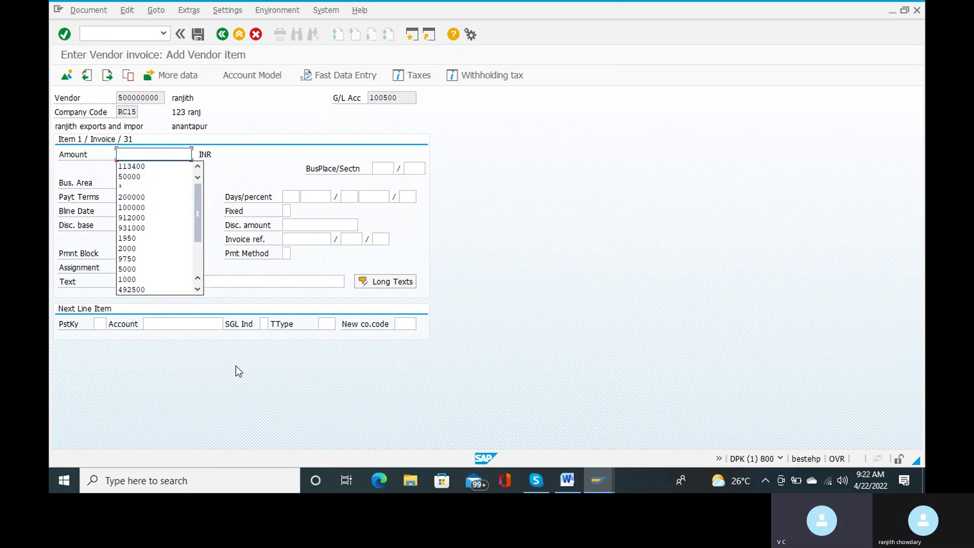
{"action": "type", "text": "80000"}
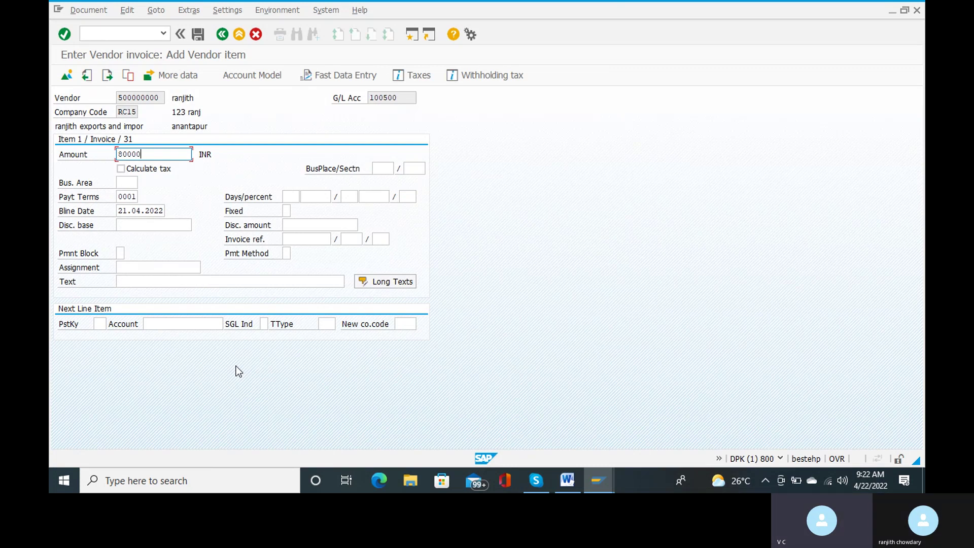
{"action": "left_click", "coordinate": [200, 282]}
{"action": "type", "text": "pu"}
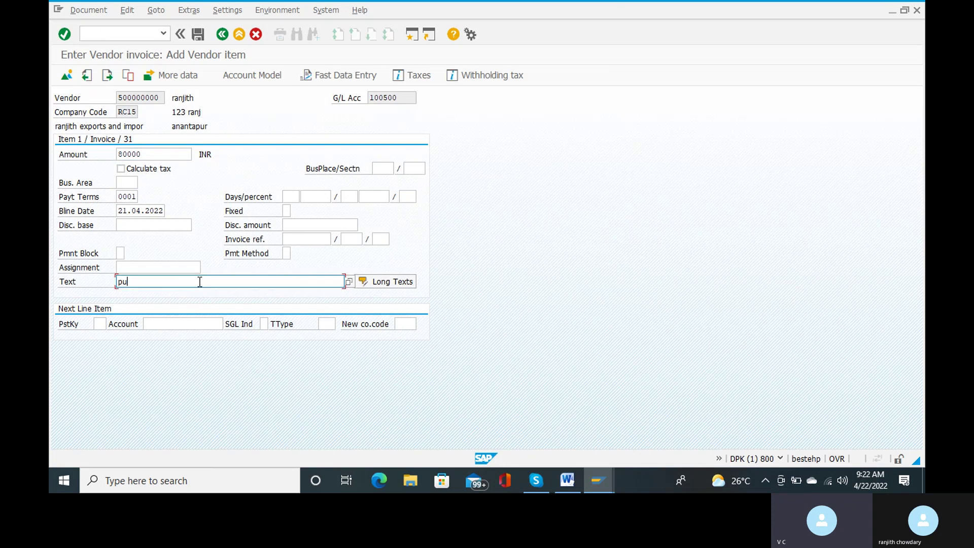
{"action": "type", "text": "rchase"}
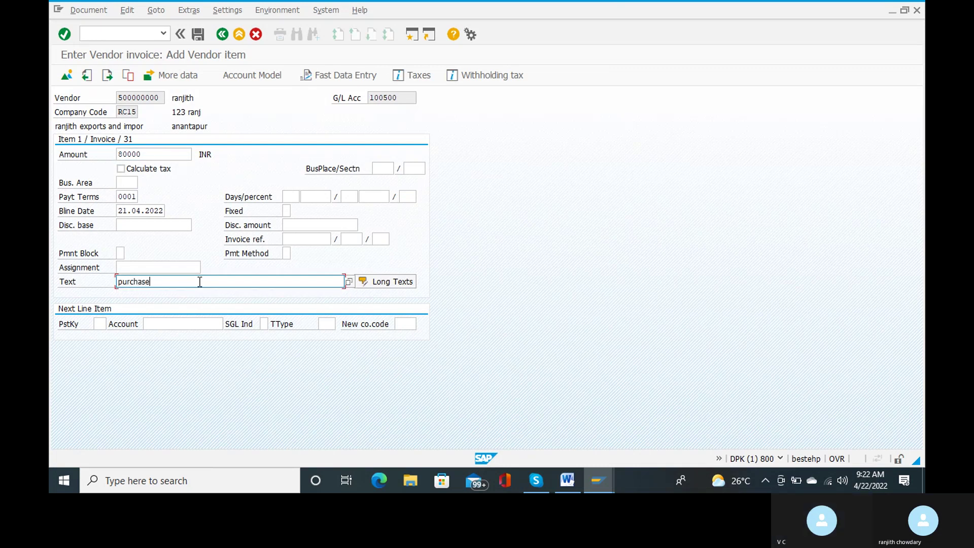
{"action": "type", "text": " of asset"}
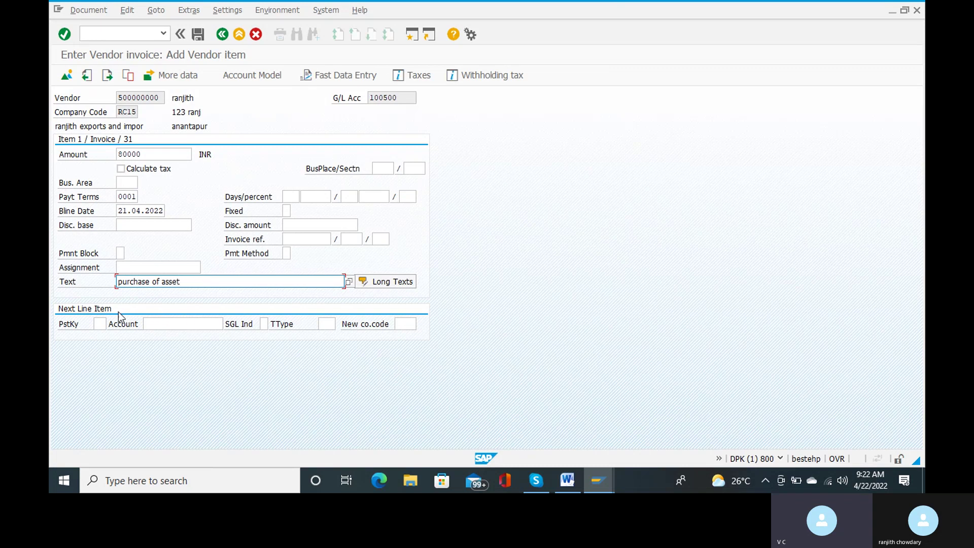
Select posting key 70, Debit asset, for the next line item.
{"action": "left_click", "coordinate": [101, 324]}
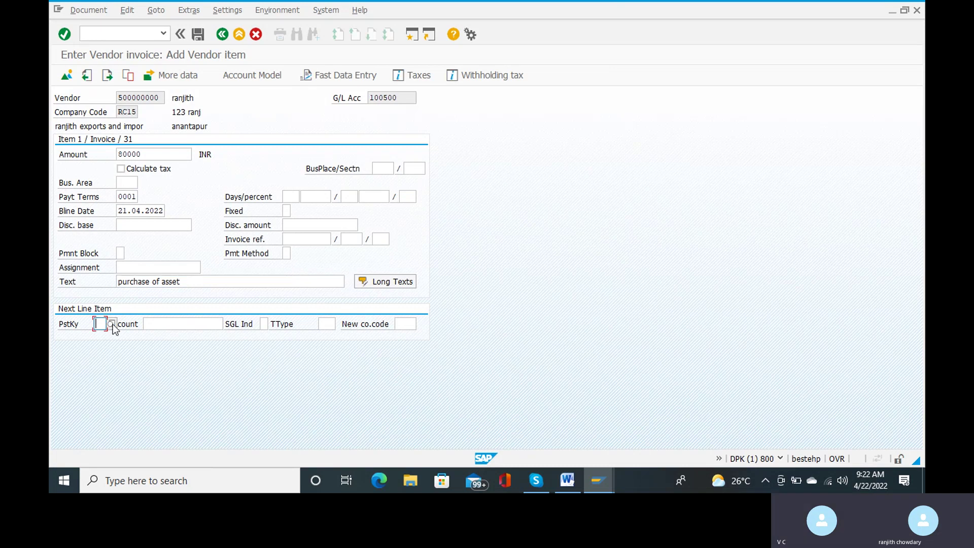
{"action": "left_click", "coordinate": [111, 324]}
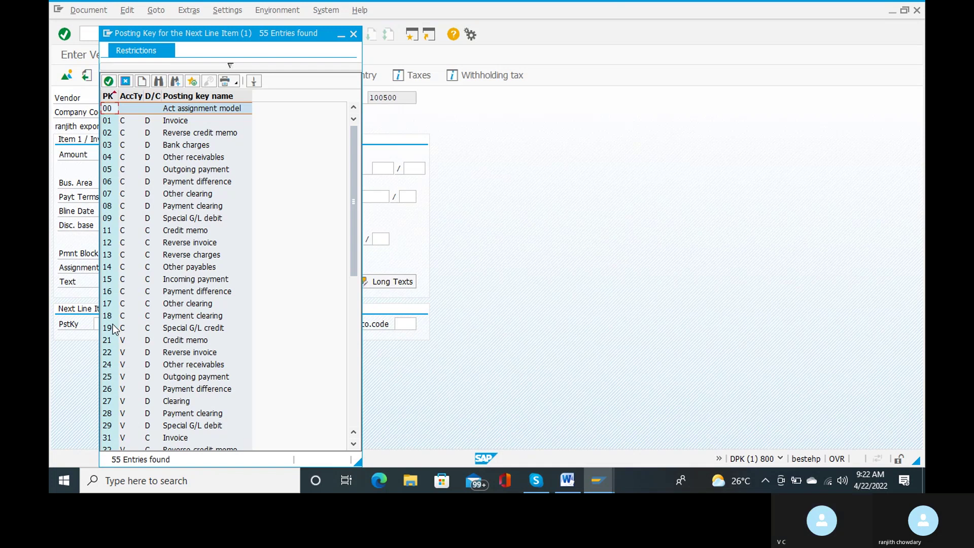
{"action": "scroll", "coordinate": [115, 329], "scroll_direction": "down", "scroll_amount": 3}
{"action": "scroll", "coordinate": [115, 329], "scroll_direction": "down", "scroll_amount": 5}
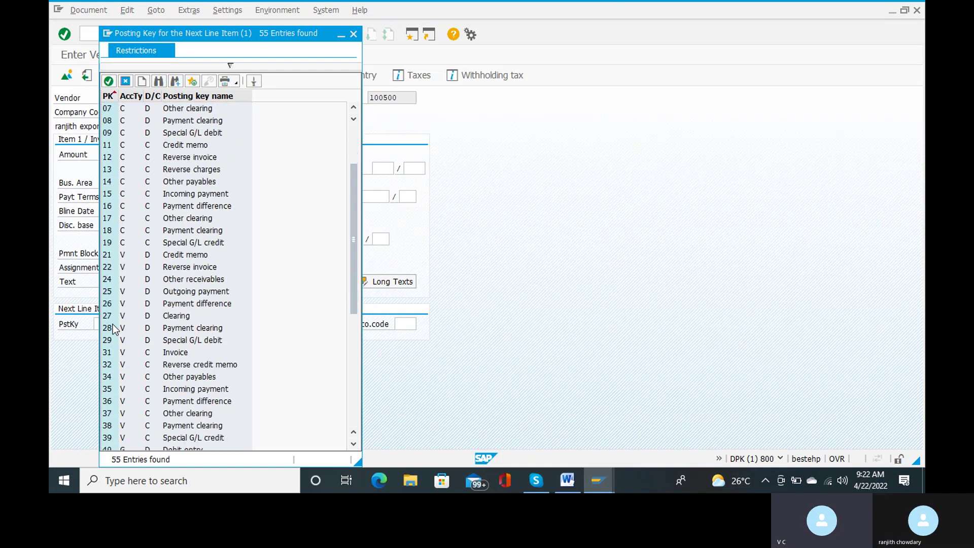
{"action": "scroll", "coordinate": [115, 329], "scroll_direction": "down", "scroll_amount": 5}
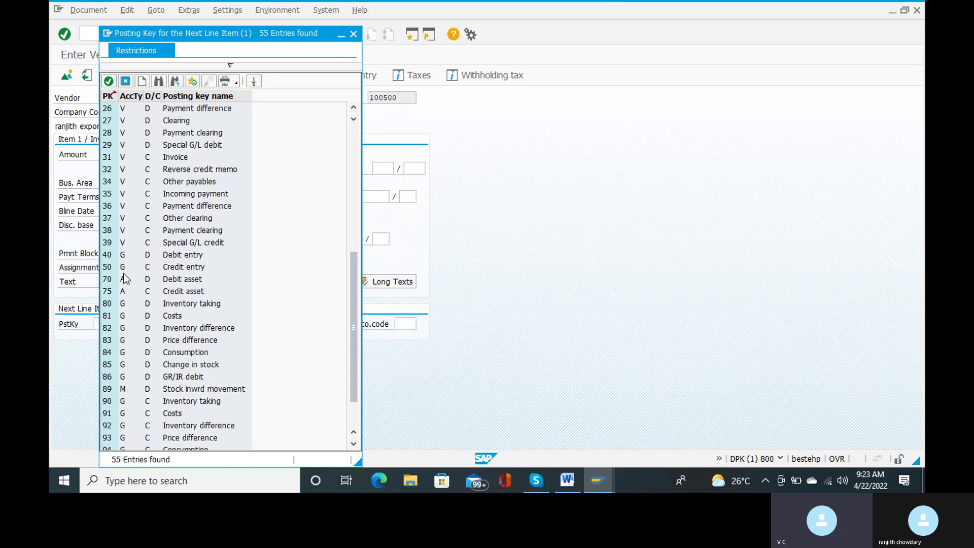
{"action": "double_click", "coordinate": [108, 279]}
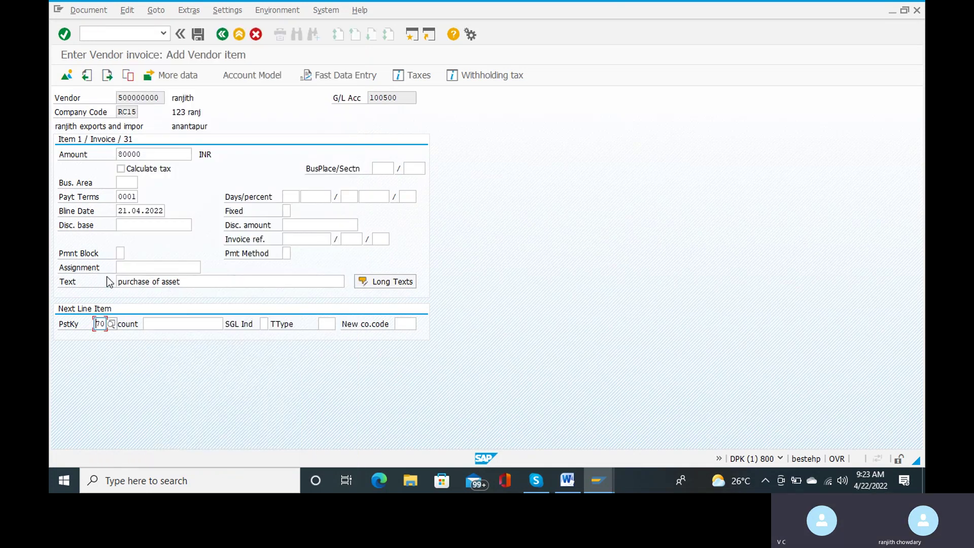
Assign the main PLANT AND MACHINERY asset, 10000-0, as the next line item's account.
{"action": "left_click", "coordinate": [157, 319]}
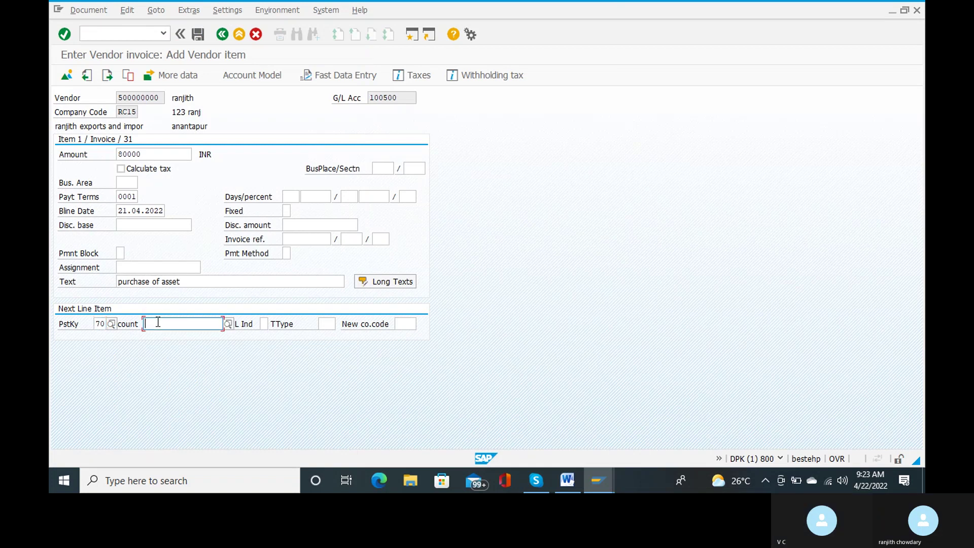
{"action": "left_click", "coordinate": [228, 323]}
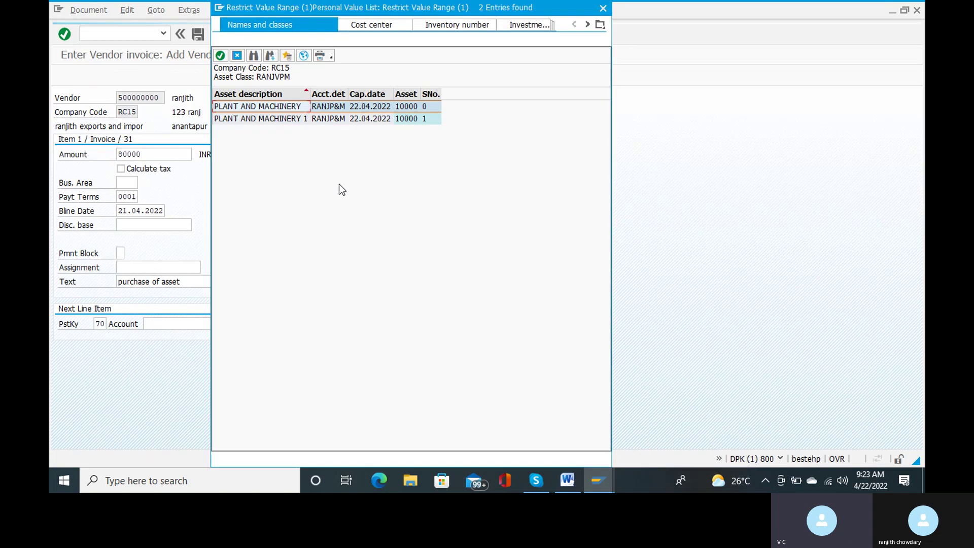
{"action": "double_click", "coordinate": [279, 107]}
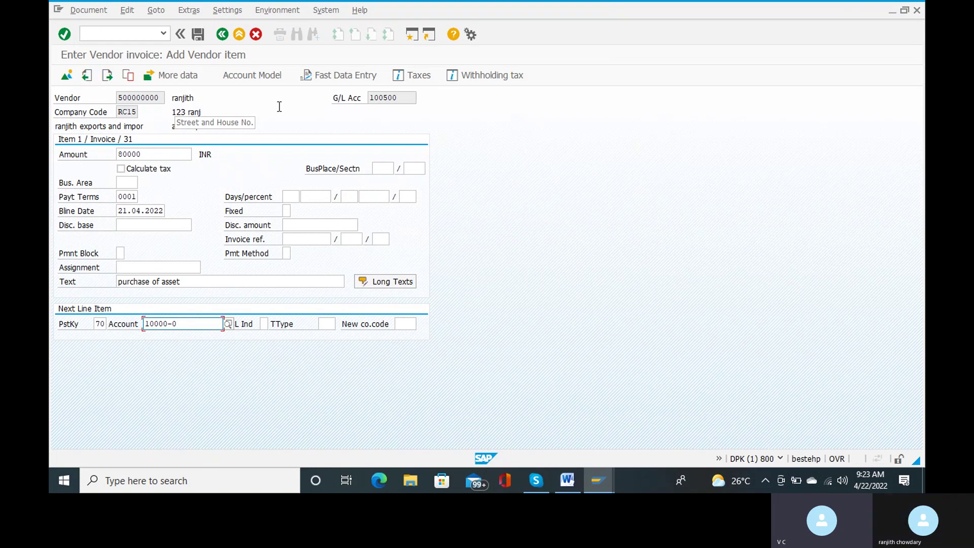
Select transaction type 100, External asset acquisition, for the debit line and continue to the asset item.
{"action": "left_click", "coordinate": [322, 326]}
{"action": "left_click", "coordinate": [340, 325]}
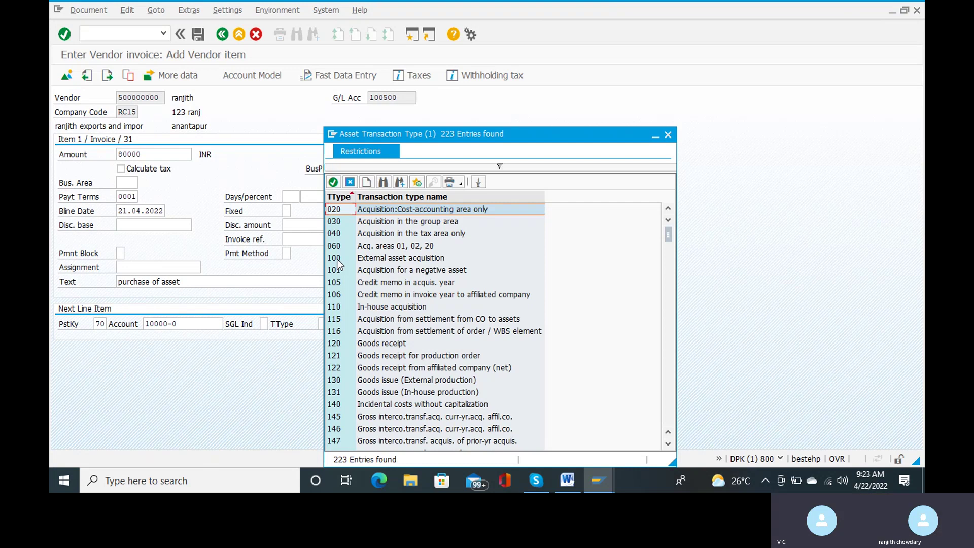
{"action": "left_click", "coordinate": [366, 258]}
{"action": "double_click", "coordinate": [367, 259]}
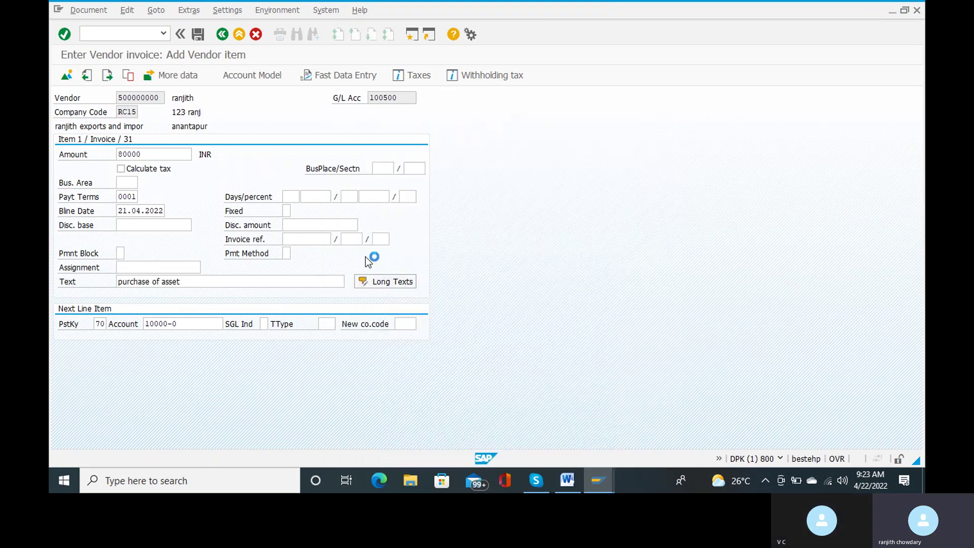
{"action": "key", "text": "Return"}
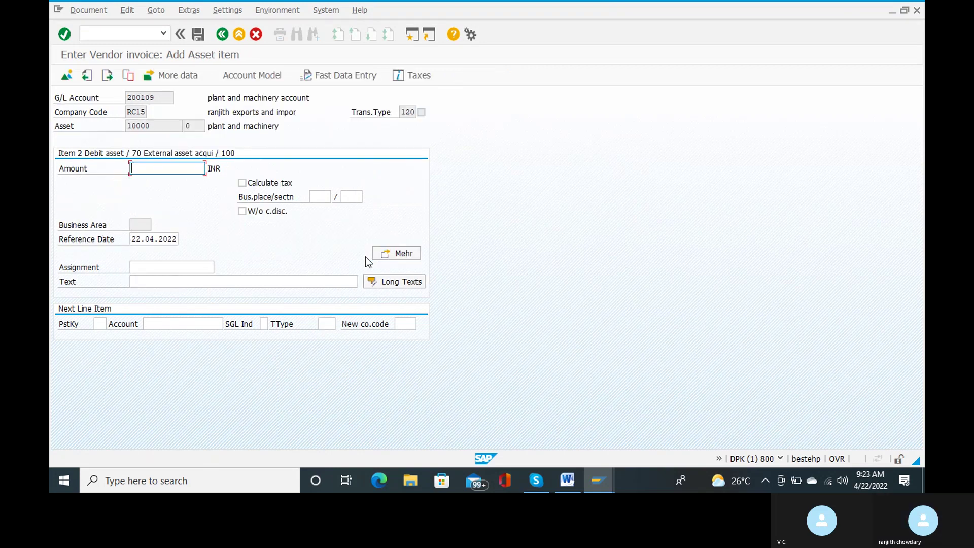
Set the asset item's amount to 80000 INR and copy the text "purchase of asset" from the vendor item.
{"action": "type", "text": "8"}
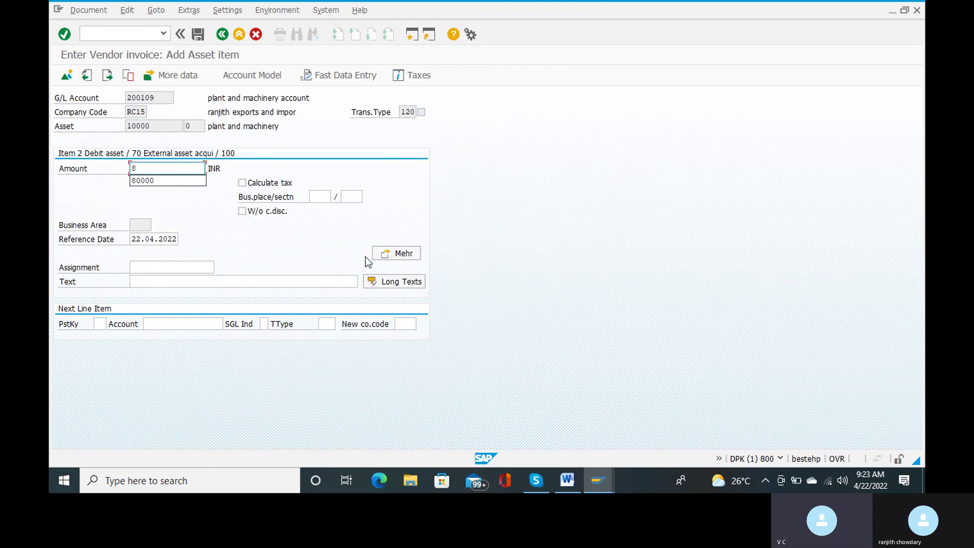
{"action": "key", "text": "Down"}
{"action": "key", "text": "Return"}
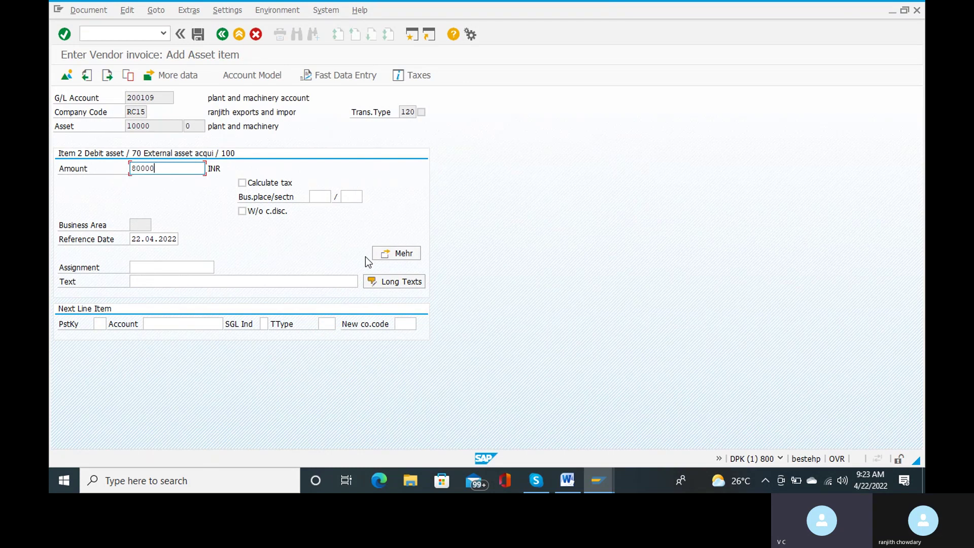
{"action": "left_click", "coordinate": [241, 283]}
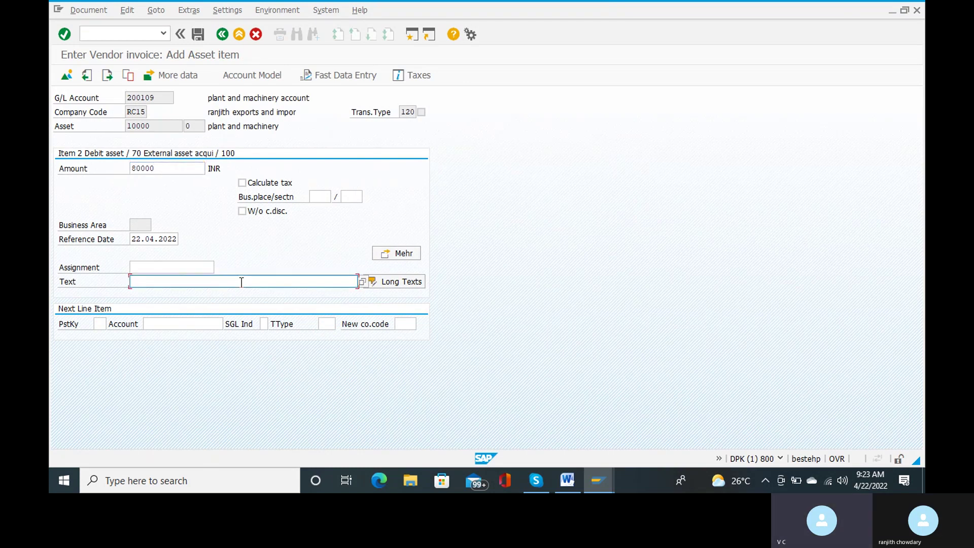
{"action": "type", "text": "+"}
{"action": "key", "text": "Return"}
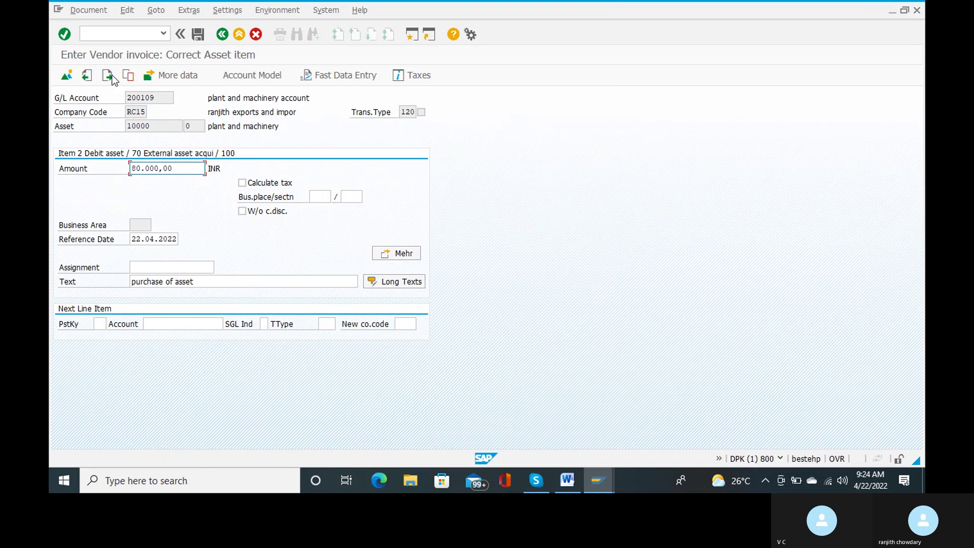
Simulate the vendor invoice with its two line items and post it.
{"action": "left_click", "coordinate": [100, 13]}
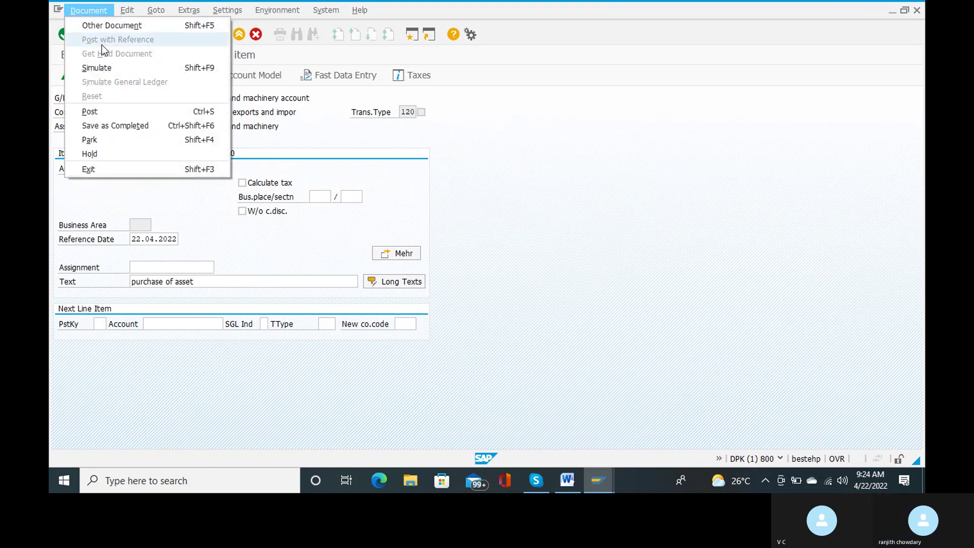
{"action": "left_click", "coordinate": [100, 69]}
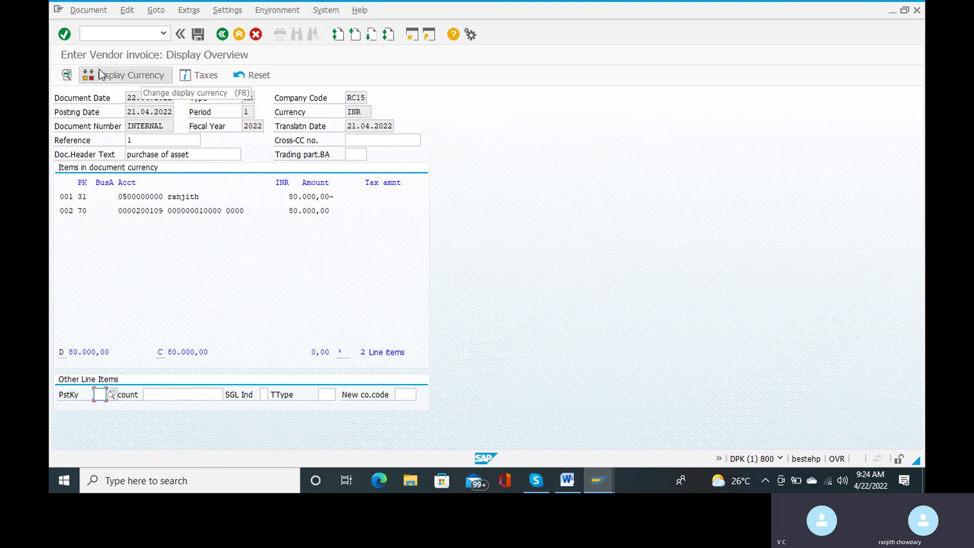
{"action": "left_click", "coordinate": [100, 71]}
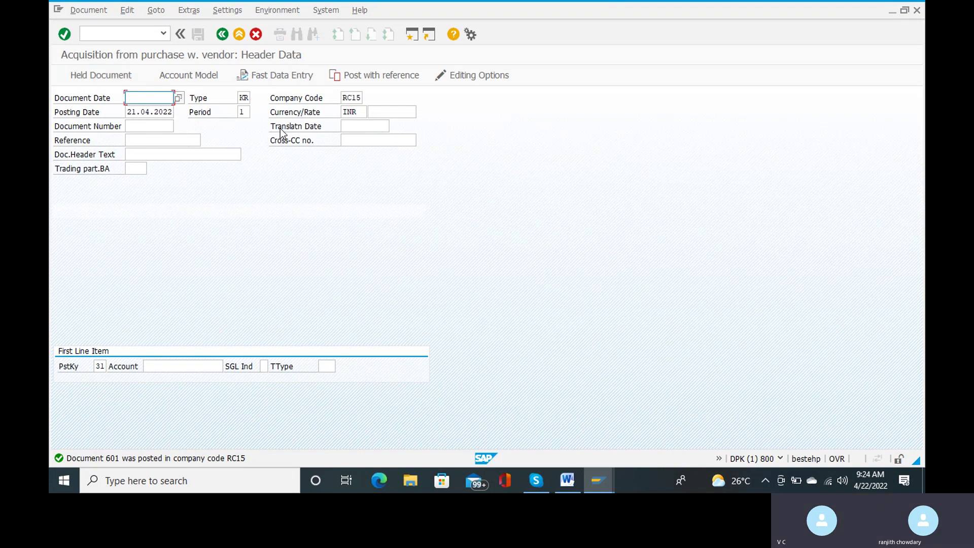
Consult the asset accounting document in Word and return SAP to the Easy Access menu with the Accounting folder collapsed.
{"action": "mouse_move", "coordinate": [568, 472]}
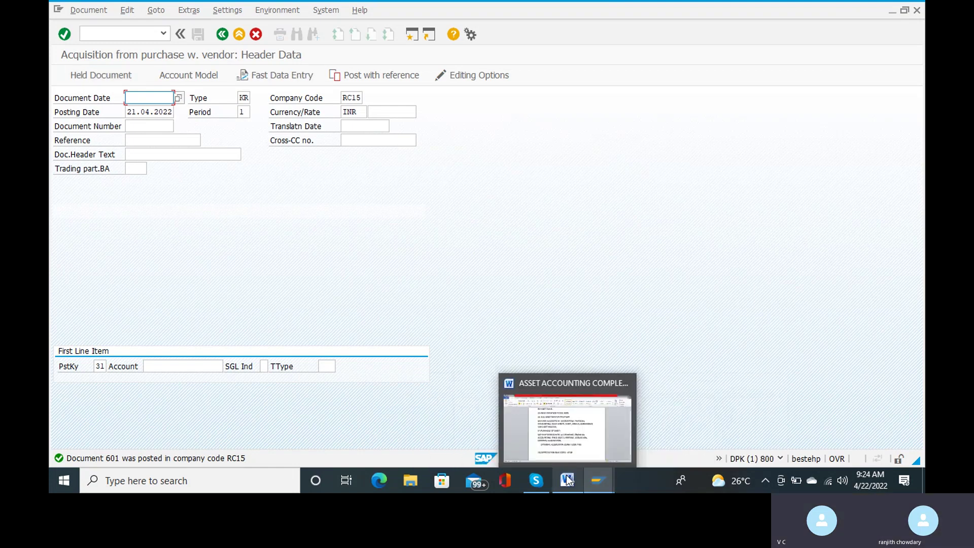
{"action": "left_click", "coordinate": [580, 449]}
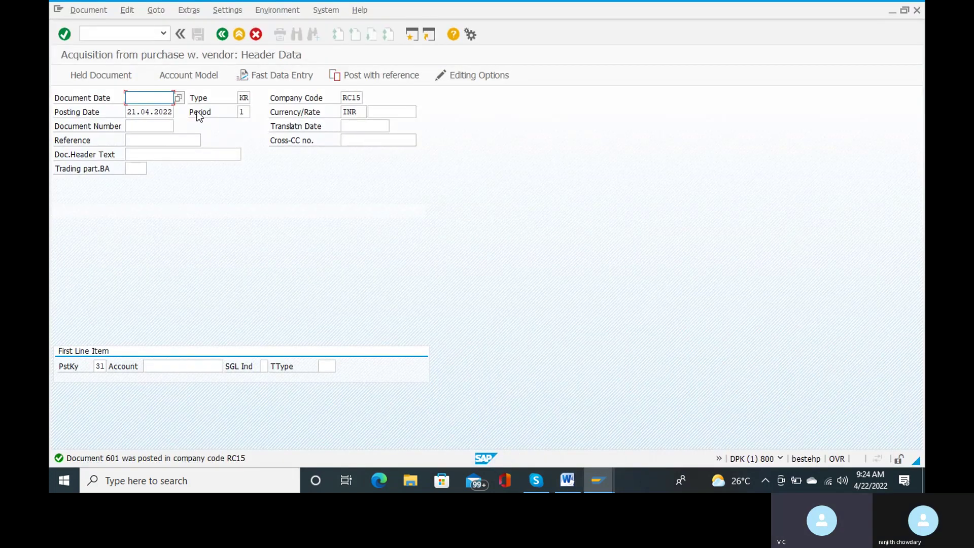
{"action": "left_click", "coordinate": [123, 32]}
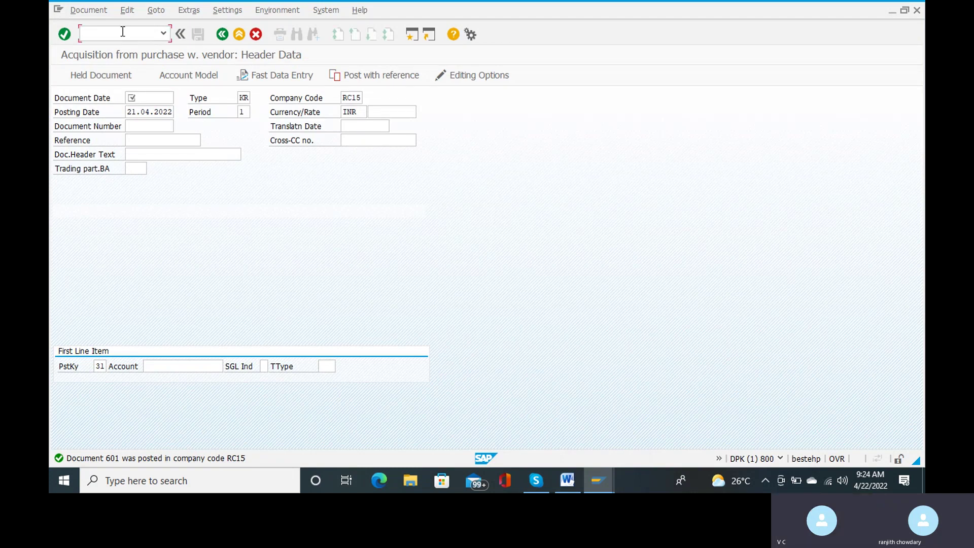
{"action": "type", "text": "/n"}
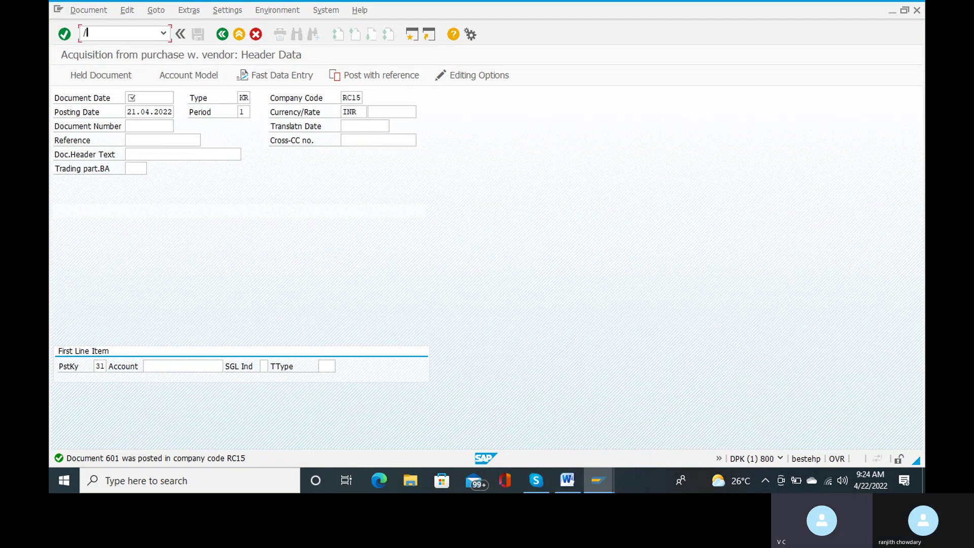
{"action": "key", "text": "Return"}
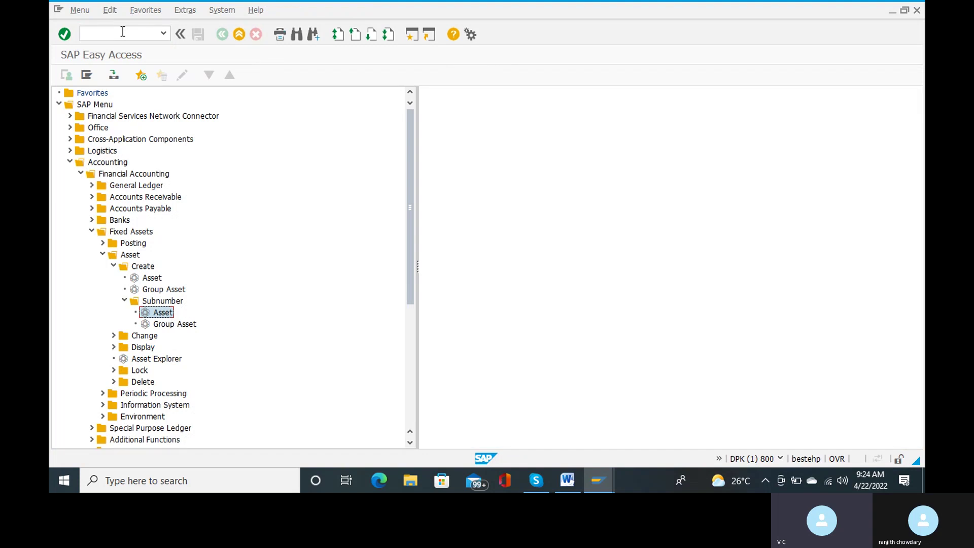
{"action": "left_click", "coordinate": [69, 162]}
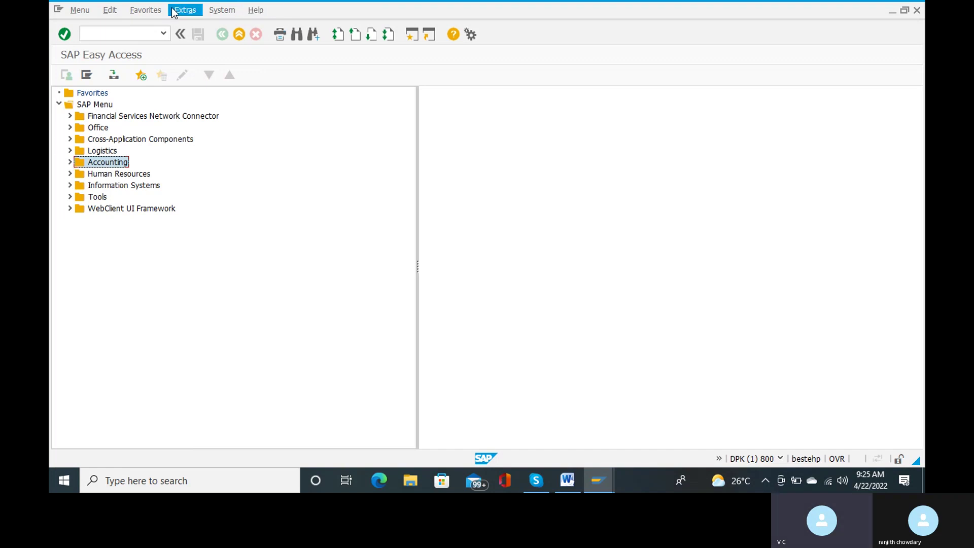
Start transaction AW01N to display plant and machinery asset 10000-0 of company code RC15 in Asset Explorer.
{"action": "left_click", "coordinate": [121, 33]}
{"action": "type", "text": "aw01n"}
{"action": "key", "text": "Return"}
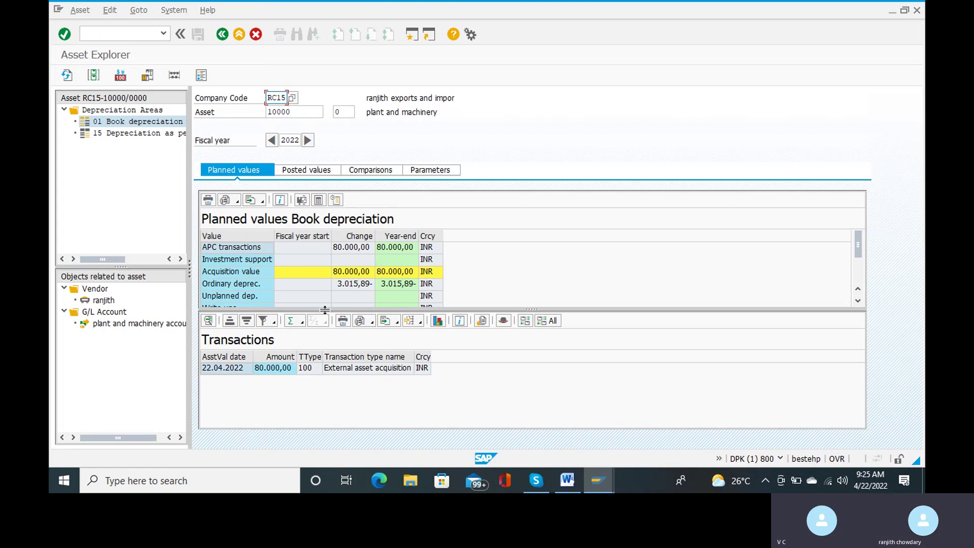
Examine the asset's posted and planned book depreciation by period and its comparison across fiscal years.
{"action": "left_click", "coordinate": [296, 172]}
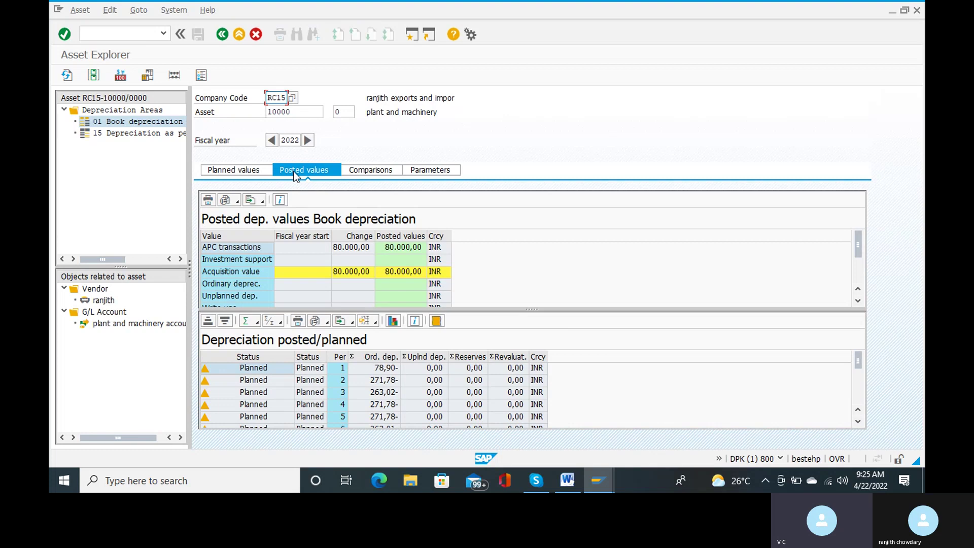
{"action": "scroll", "coordinate": [471, 400], "scroll_direction": "down", "scroll_amount": 2}
{"action": "scroll", "coordinate": [472, 400], "scroll_direction": "down", "scroll_amount": 2}
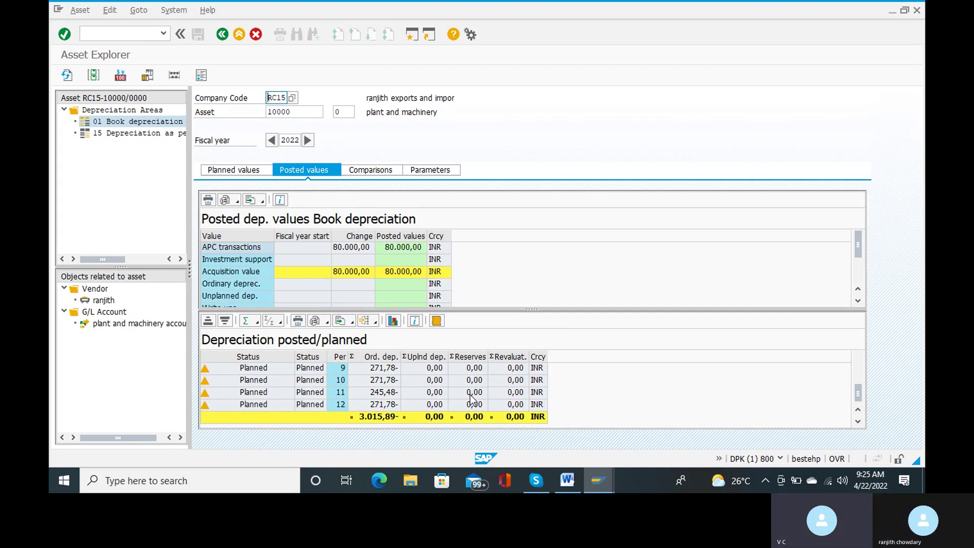
{"action": "scroll", "coordinate": [471, 399], "scroll_direction": "up", "scroll_amount": 5}
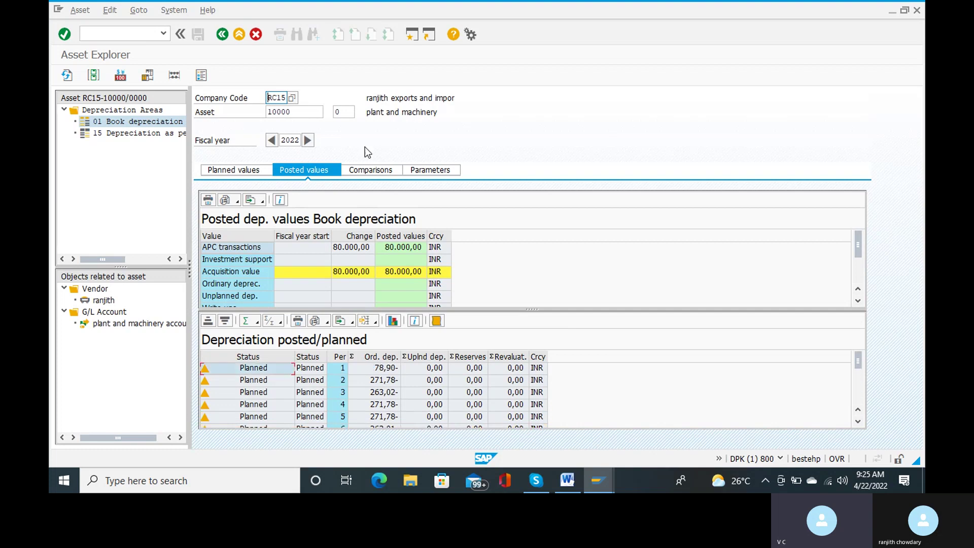
{"action": "left_click", "coordinate": [369, 170]}
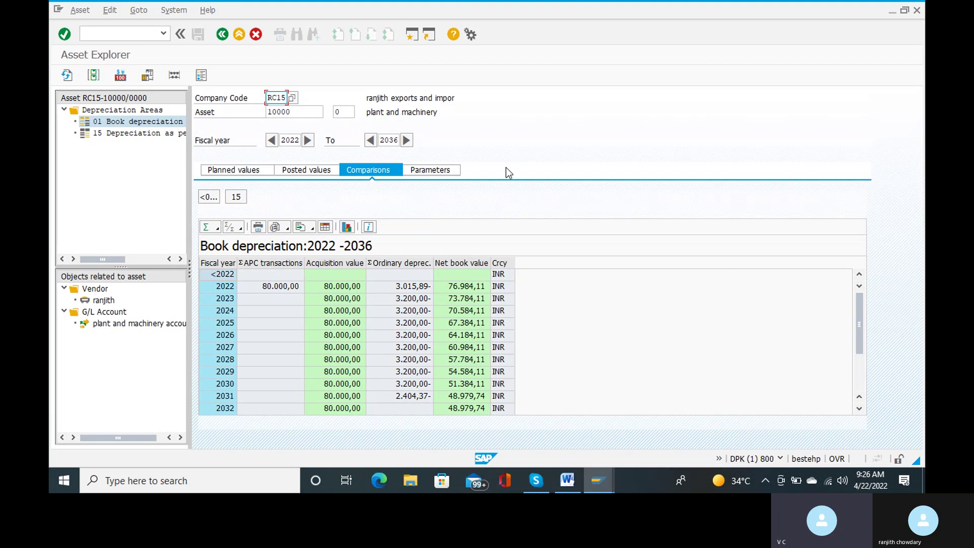
Display the depreciation parameters of asset 10000-0 for the book depreciation area.
{"action": "left_click", "coordinate": [440, 172]}
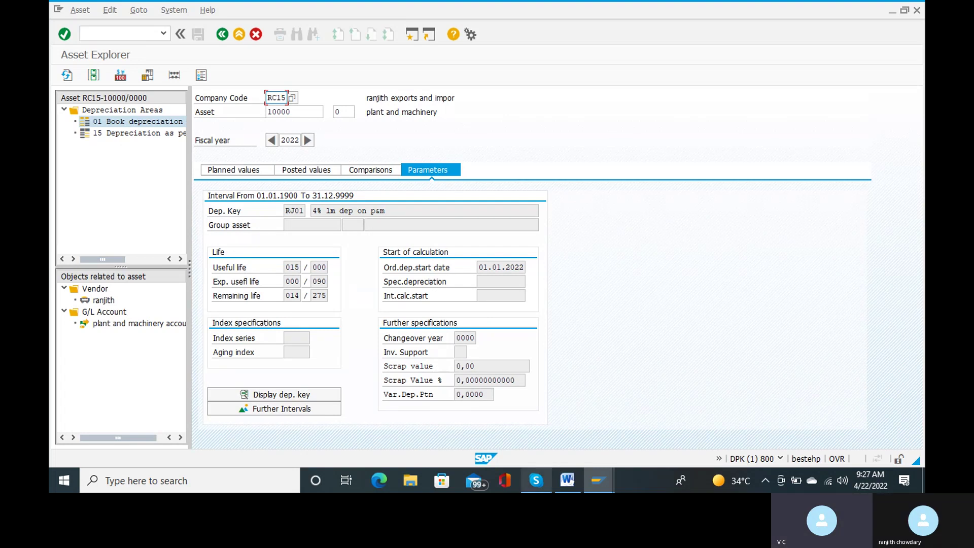
Switch to the asset accounting document in Word, review the depreciation run and Asset Explorer steps through its end, and close it.
{"action": "left_click", "coordinate": [563, 450]}
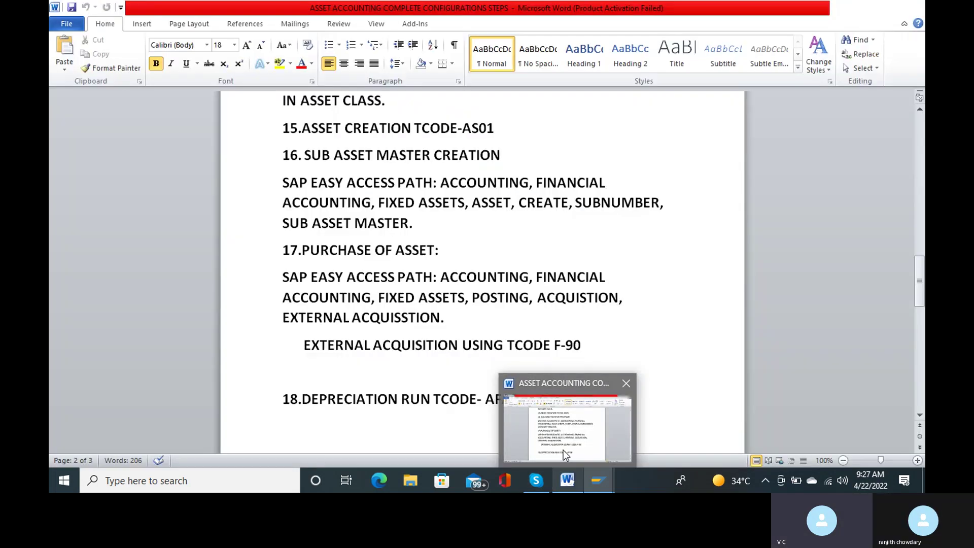
{"action": "scroll", "coordinate": [564, 450], "scroll_direction": "down", "scroll_amount": 7}
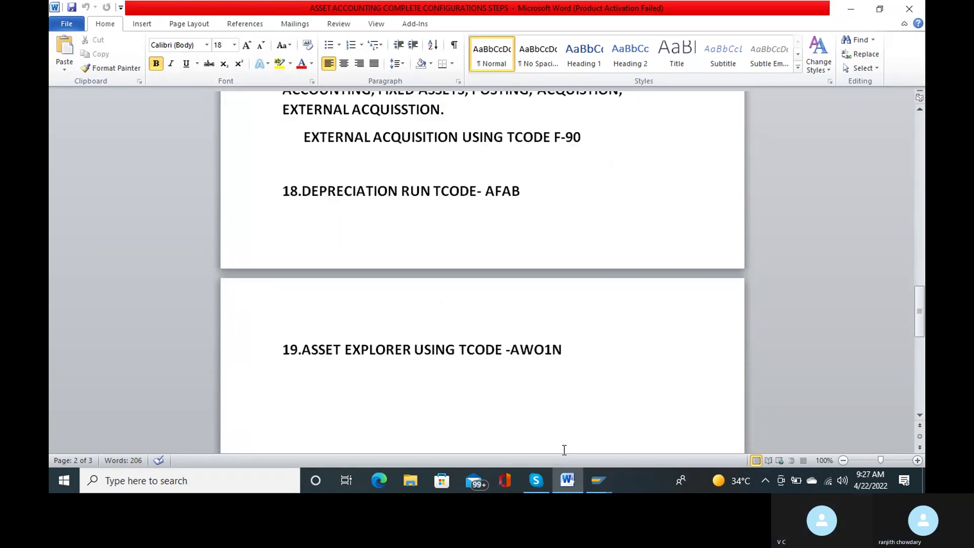
{"action": "scroll", "coordinate": [564, 450], "scroll_direction": "down", "scroll_amount": 2}
{"action": "scroll", "coordinate": [564, 450], "scroll_direction": "down", "scroll_amount": 2}
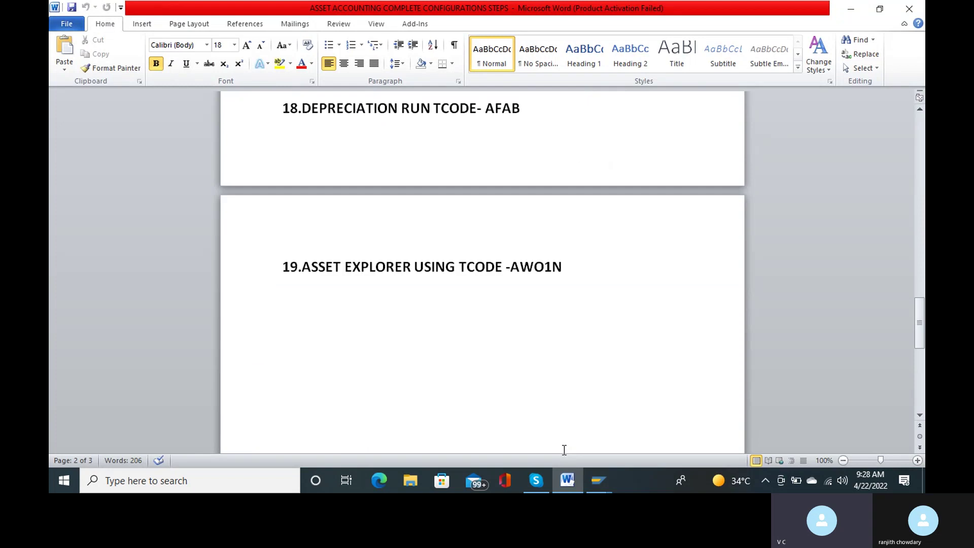
{"action": "scroll", "coordinate": [565, 449], "scroll_direction": "down", "scroll_amount": 4}
{"action": "scroll", "coordinate": [565, 450], "scroll_direction": "up", "scroll_amount": 1}
{"action": "scroll", "coordinate": [564, 450], "scroll_direction": "down", "scroll_amount": 2}
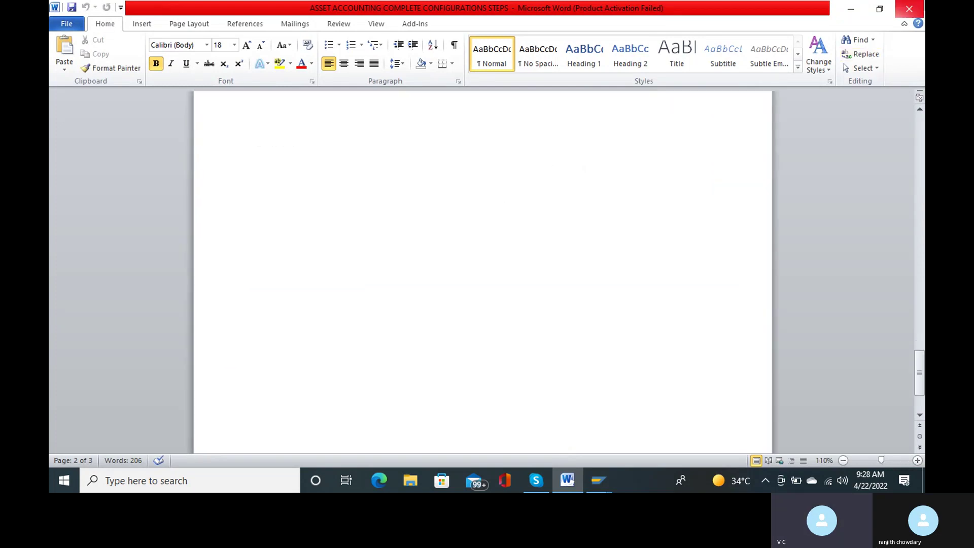
{"action": "left_click", "coordinate": [910, 8]}
{"action": "left_click", "coordinate": [910, 9]}
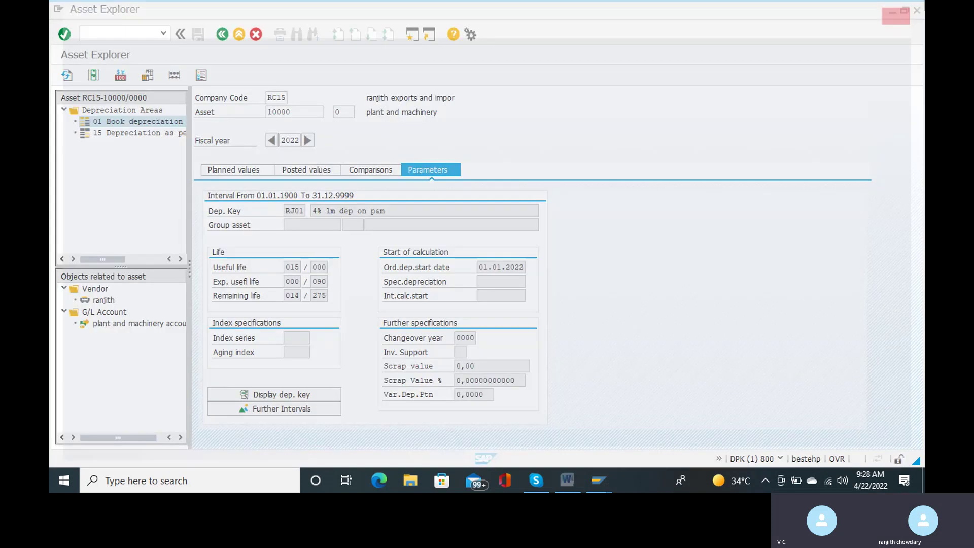